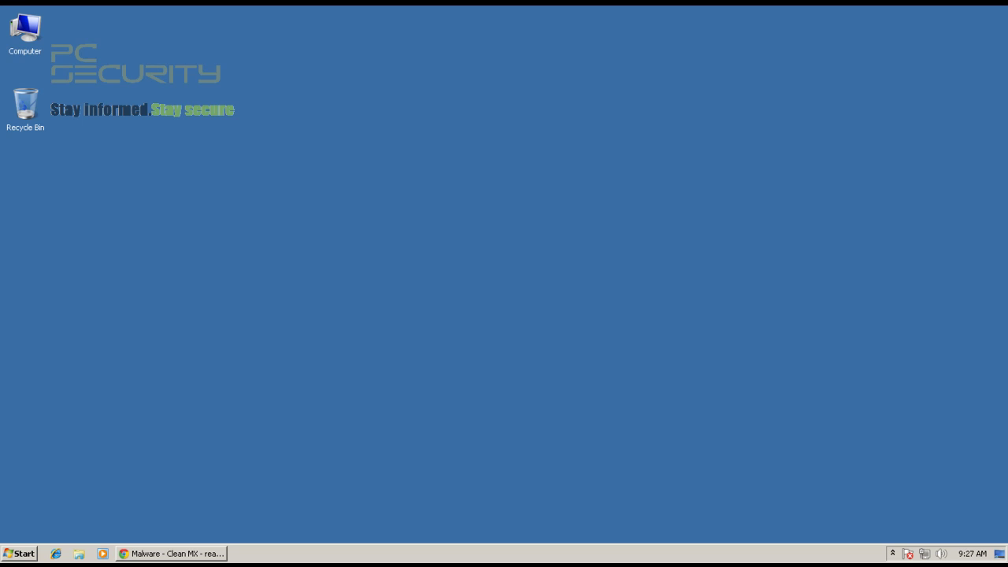
# Step: Switch to Chrome and look over the listed malware URLs on the Clean MX page
pyautogui.click(172, 553)
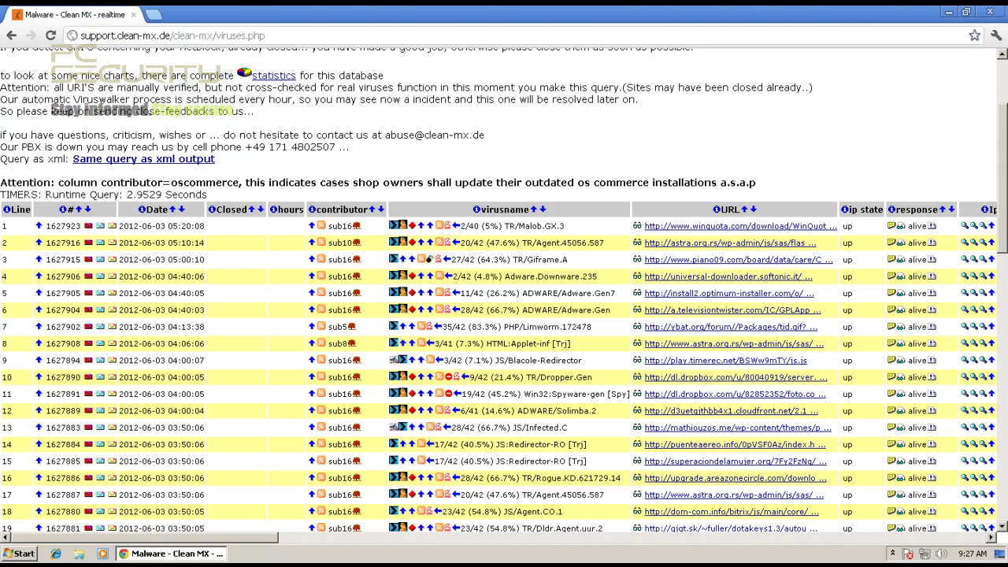
pyautogui.scroll(-12, 504, 315)
pyautogui.scroll(4, 504, 315)
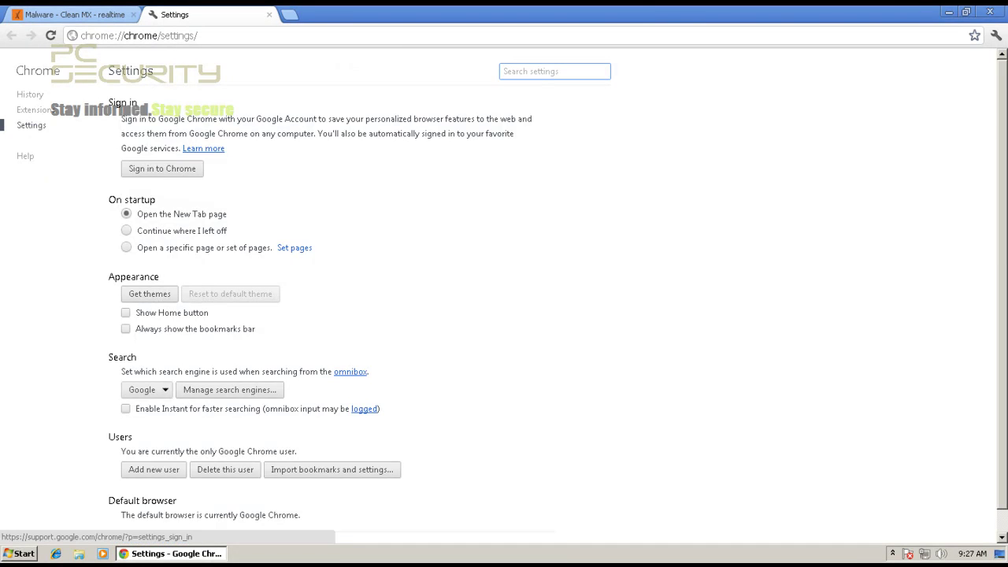
# Step: Show Chrome's advanced settings, review the privacy and malware protection options, and close the settings page
pyautogui.scroll(-1, 504, 300)
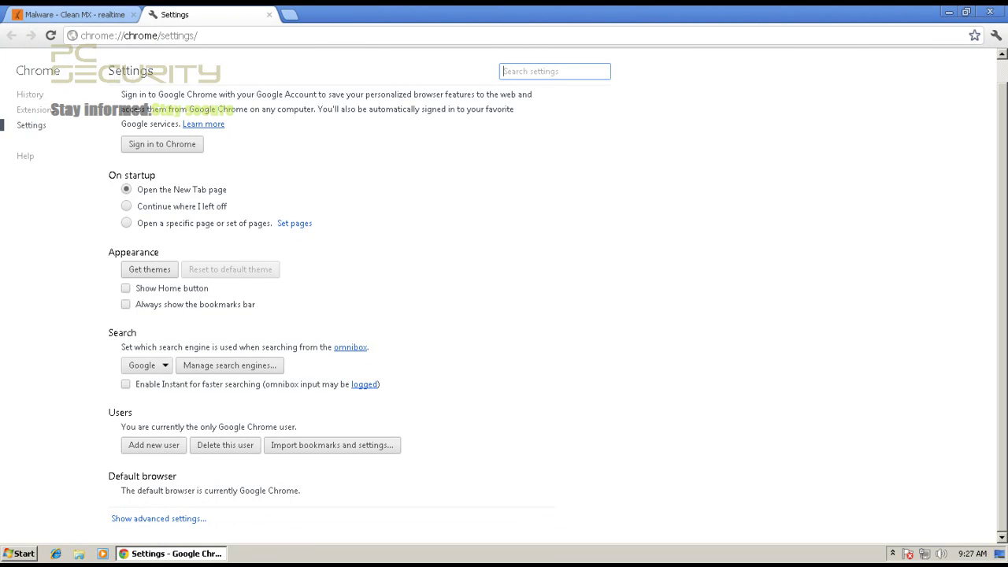
pyautogui.click(158, 519)
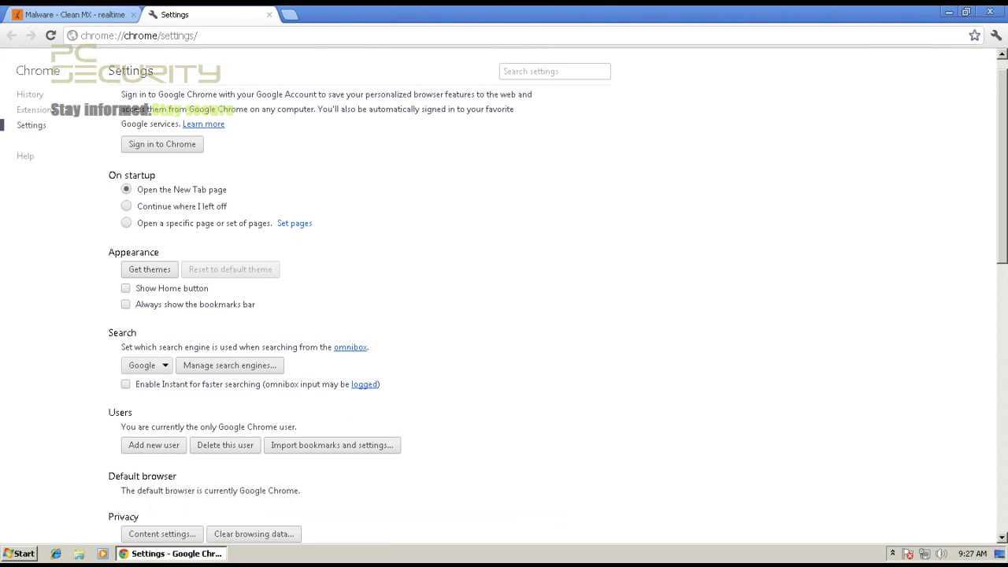
pyautogui.scroll(-4, 497, 313)
pyautogui.scroll(-1, 504, 299)
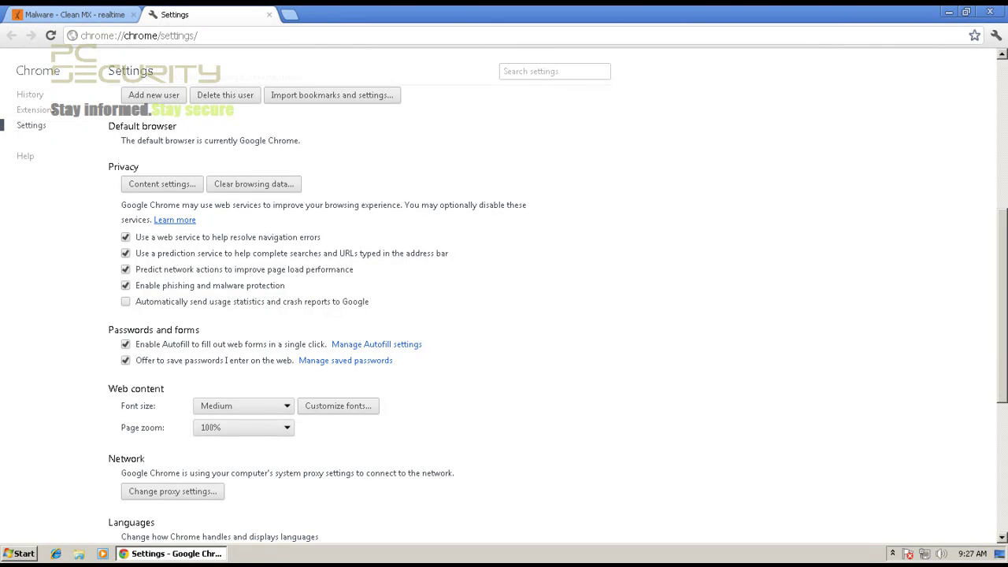
pyautogui.scroll(-4, 504, 300)
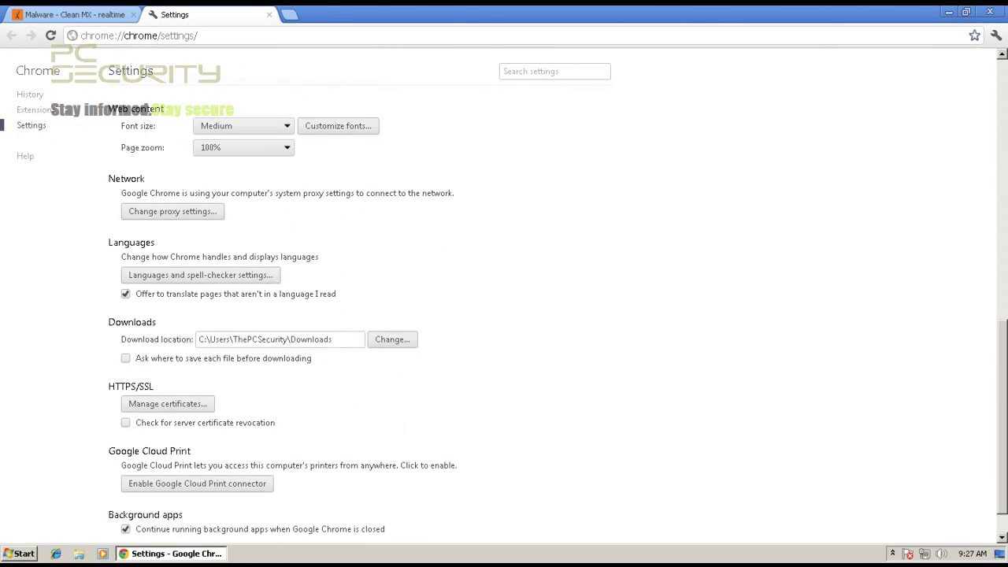
pyautogui.scroll(-1, 504, 299)
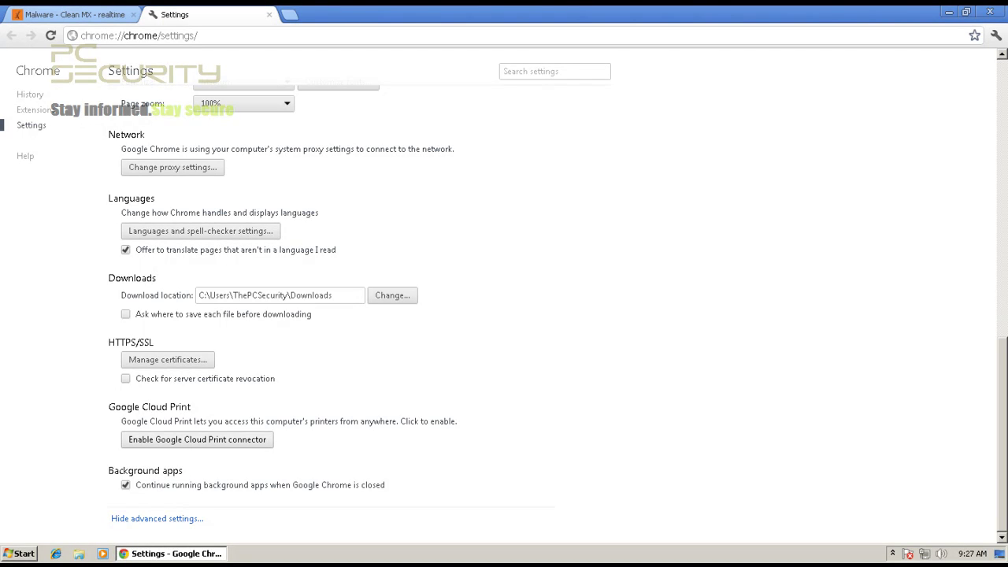
pyautogui.scroll(5, 504, 299)
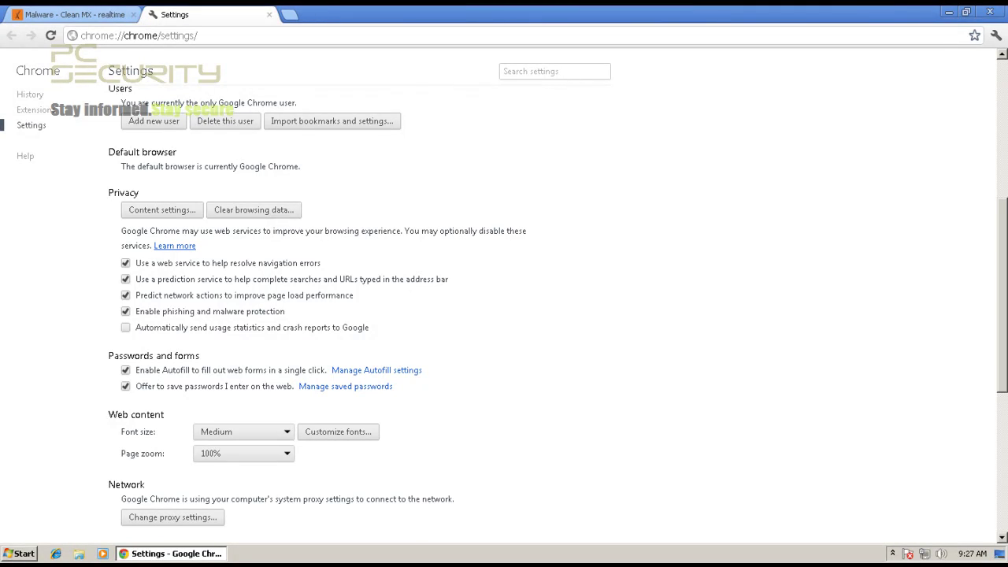
pyautogui.click(269, 14)
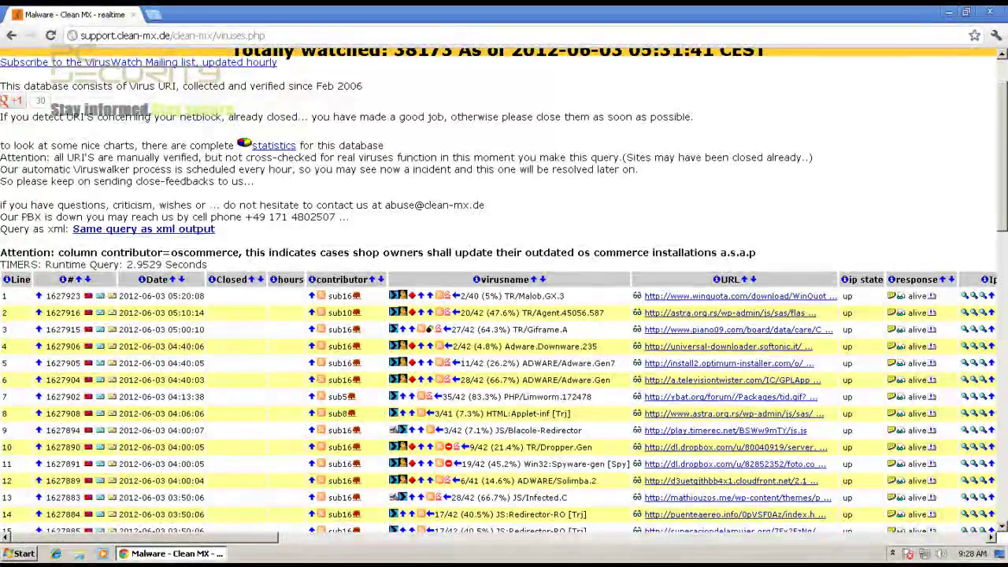
# Step: Open a blank Notepad document for keeping the test tally and minimize its window
pyautogui.press('super')
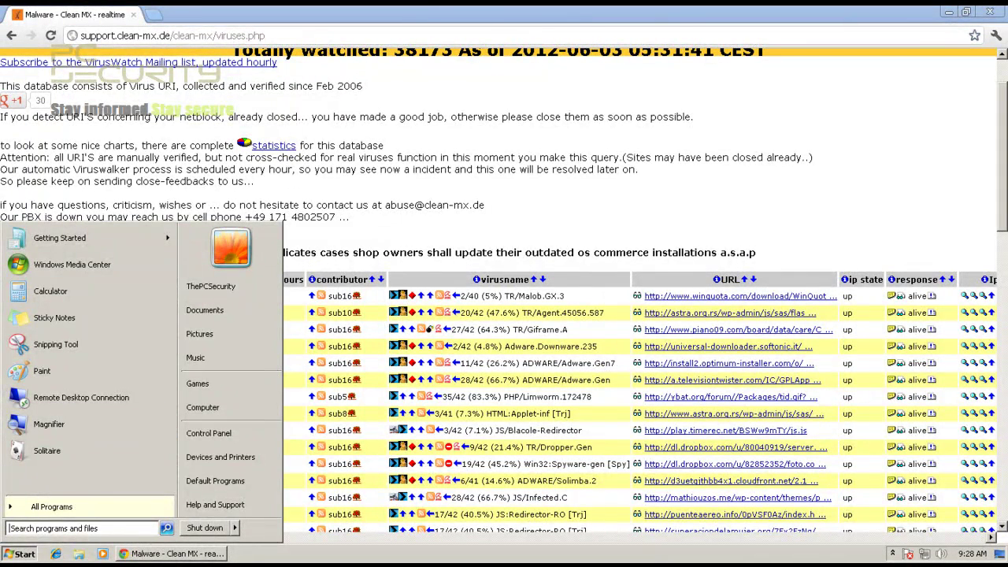
pyautogui.click(82, 528)
pyautogui.write('not')
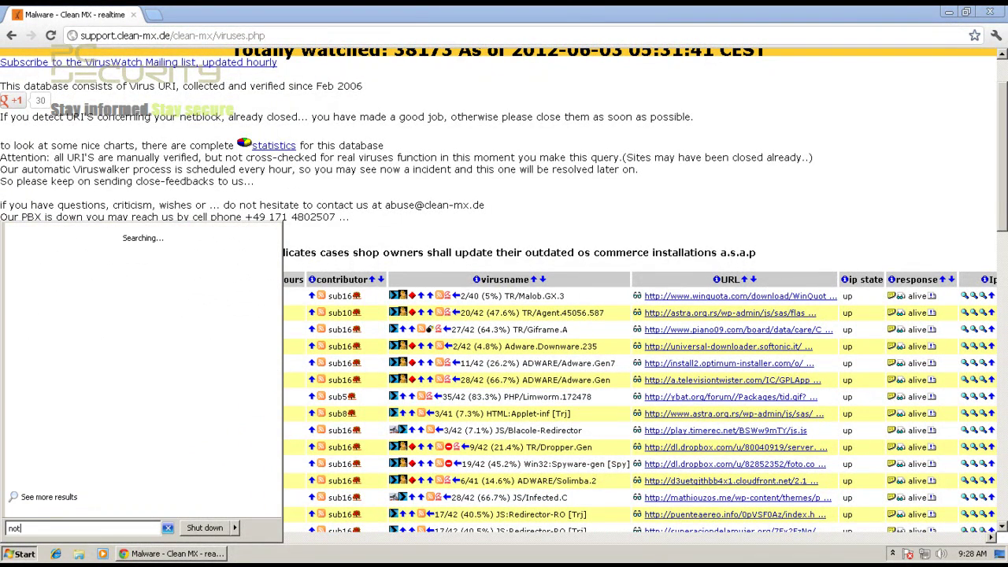
pyautogui.write('epad')
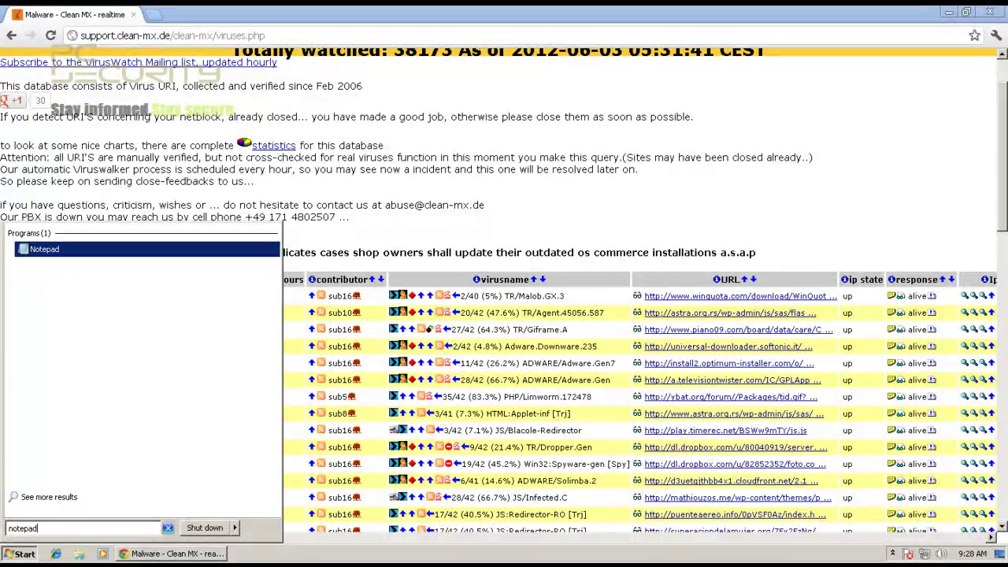
pyautogui.press('Return')
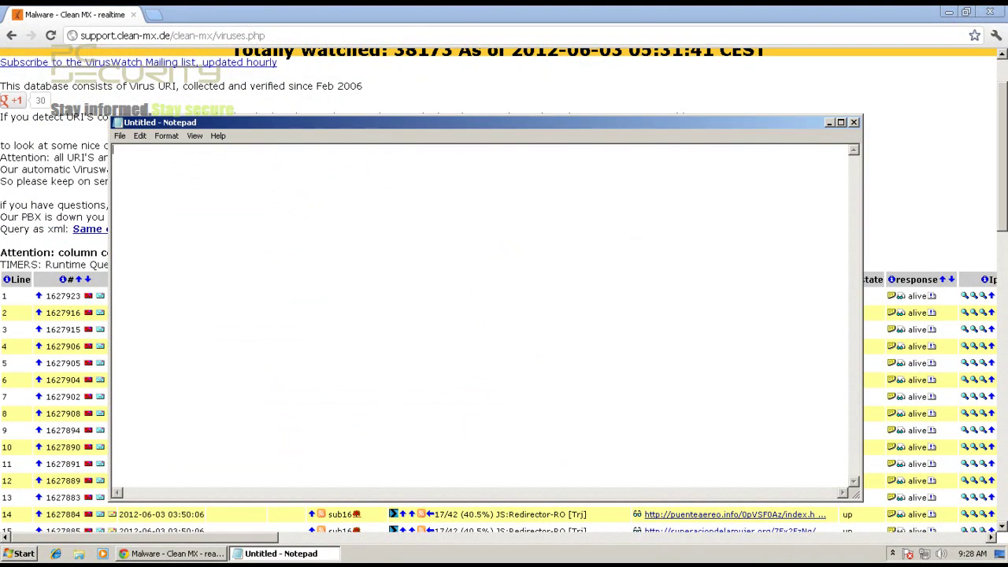
pyautogui.click(829, 122)
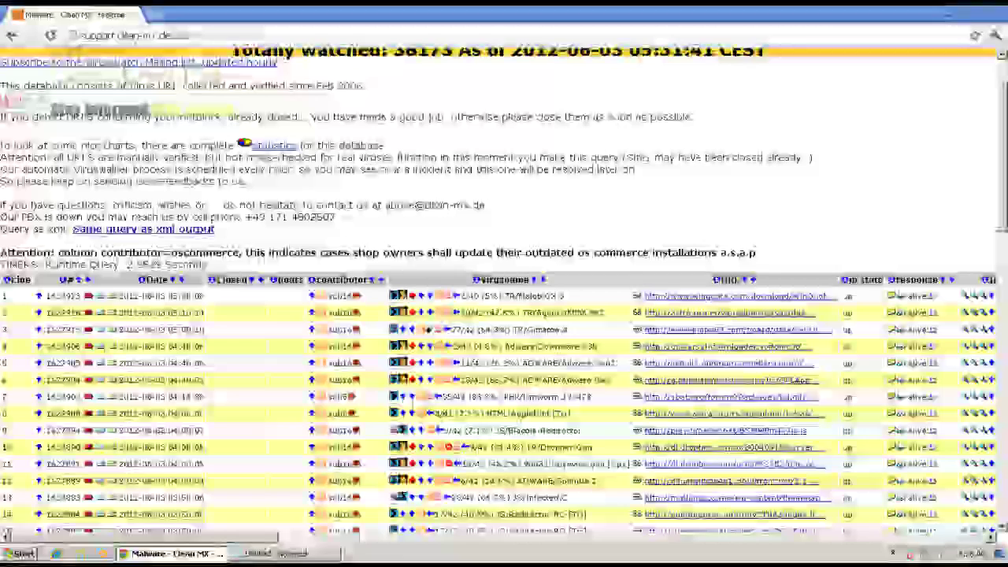
pyautogui.click(752, 315)
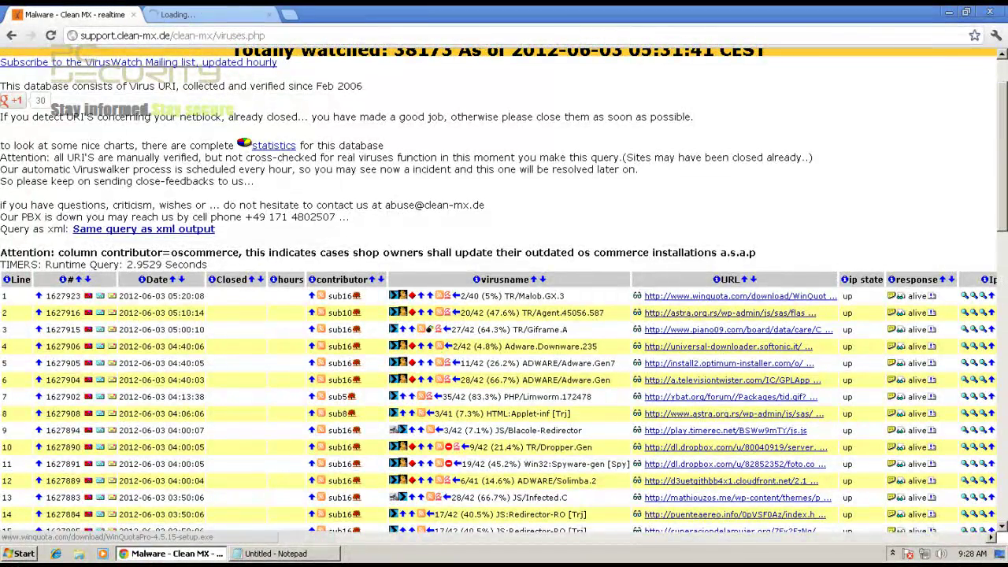
pyautogui.hotkey('ctrl', 'Tab')
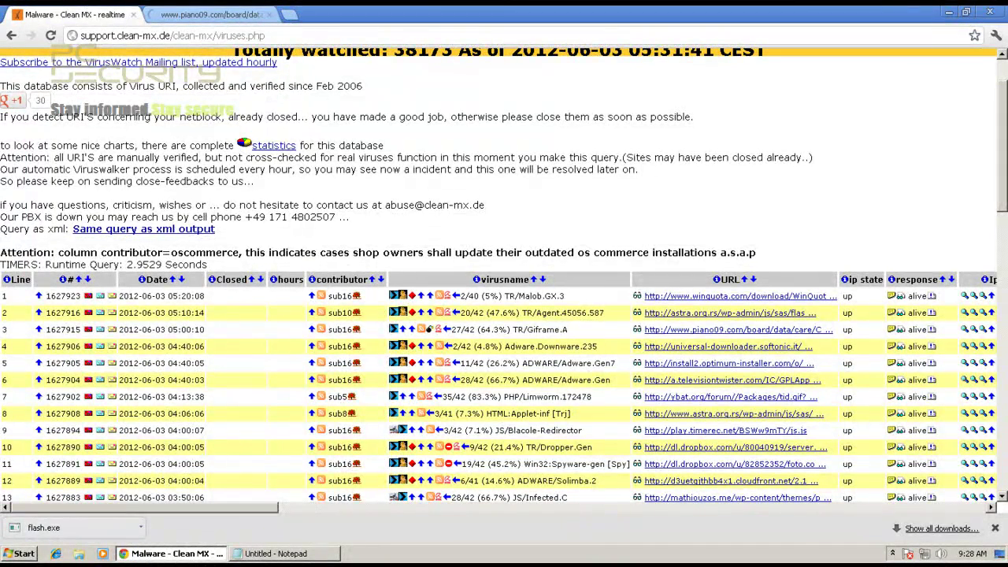
pyautogui.click(161, 16)
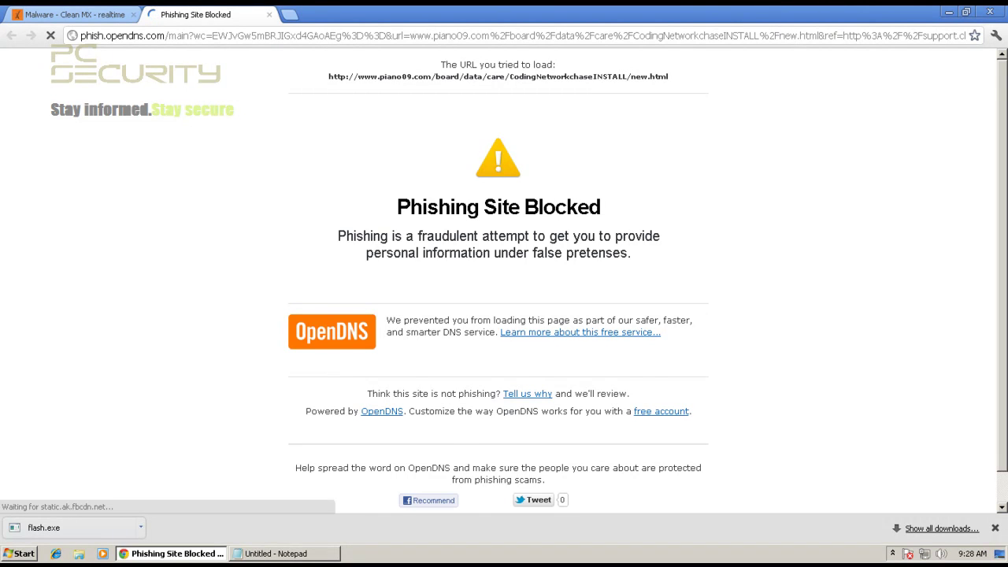
pyautogui.scroll(-2, 498, 280)
pyautogui.scroll(2, 497, 280)
pyautogui.scroll(-2, 497, 280)
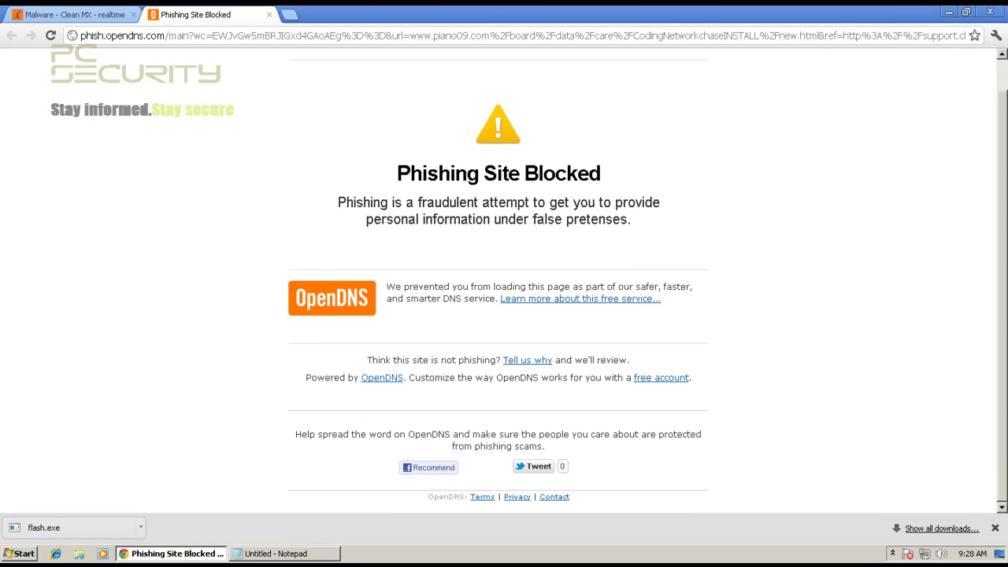
pyautogui.scroll(2, 498, 280)
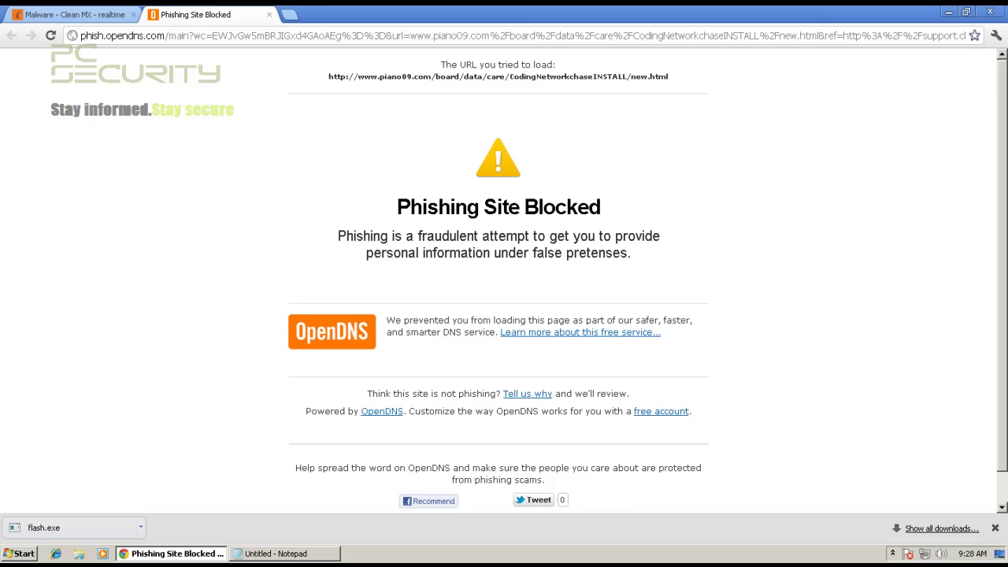
pyautogui.click(270, 14)
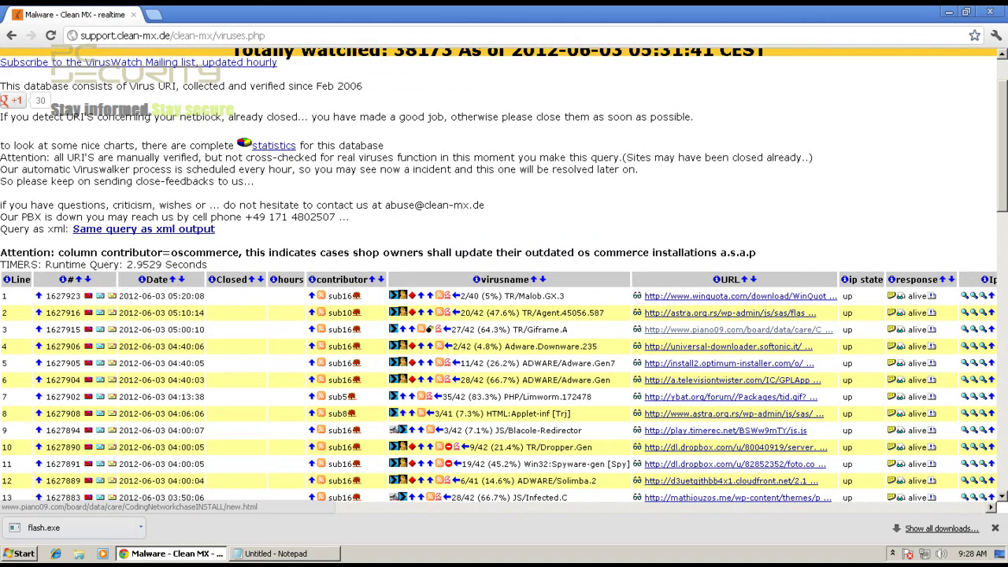
# Step: Download the Softonic downloader, XvidSetup.exe and Setup.exe from the URLs in lines 4, 6 and 5
pyautogui.click(681, 331)
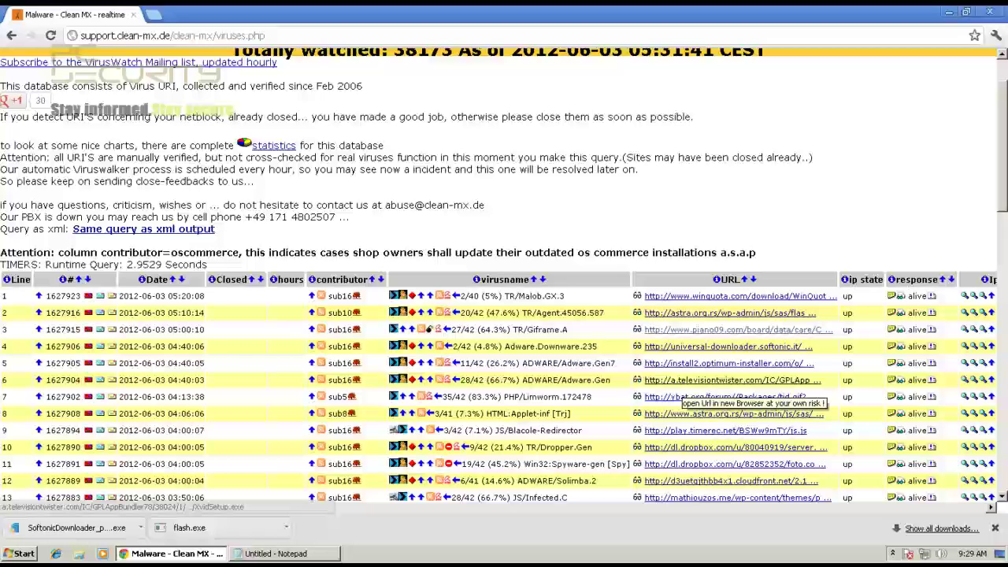
pyautogui.click(685, 381)
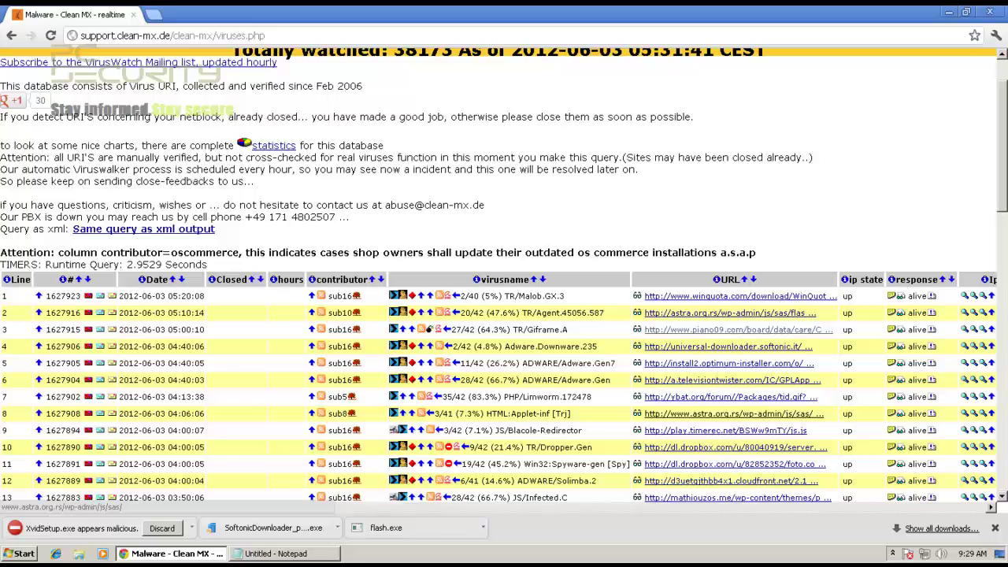
pyautogui.click(652, 364)
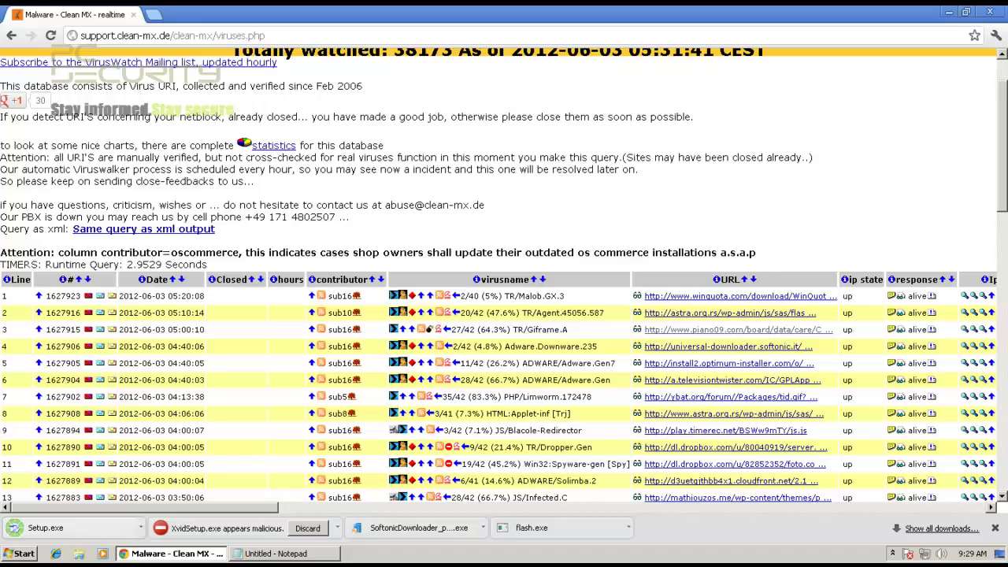
# Step: Switch to Notepad and record the tally 1/3
pyautogui.scroll(-1, 503, 315)
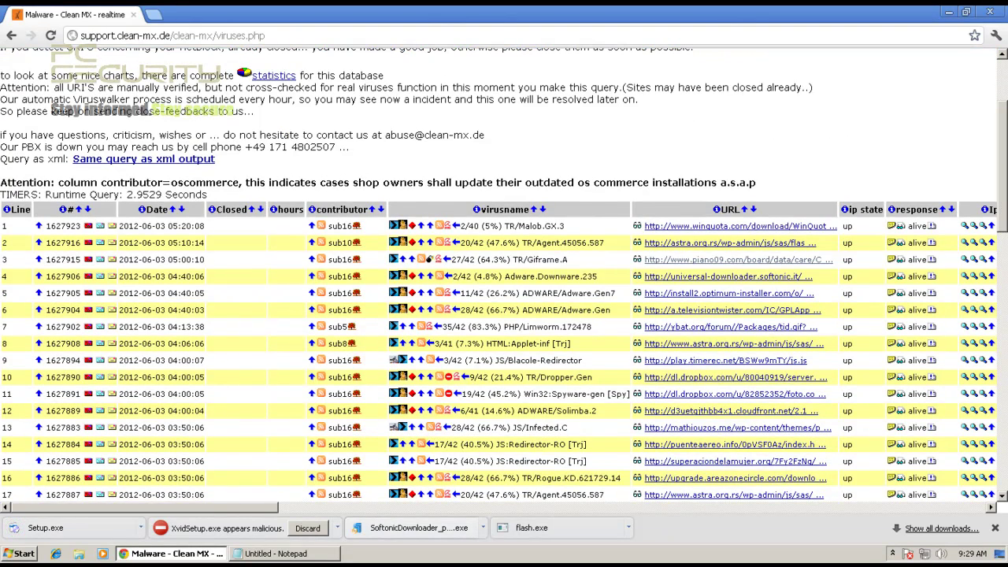
pyautogui.hotkey('alt', 'Tab')
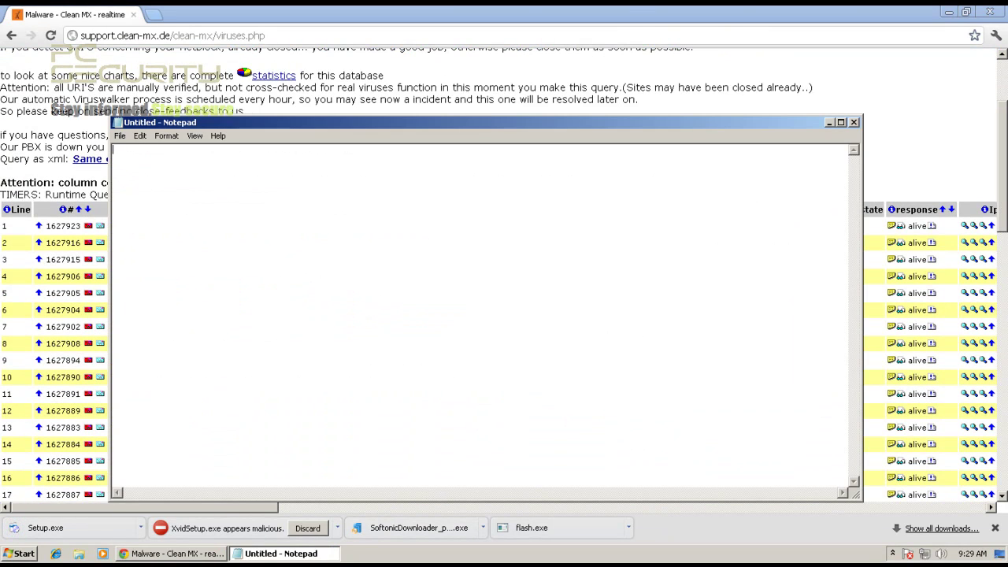
pyautogui.write('1/.')
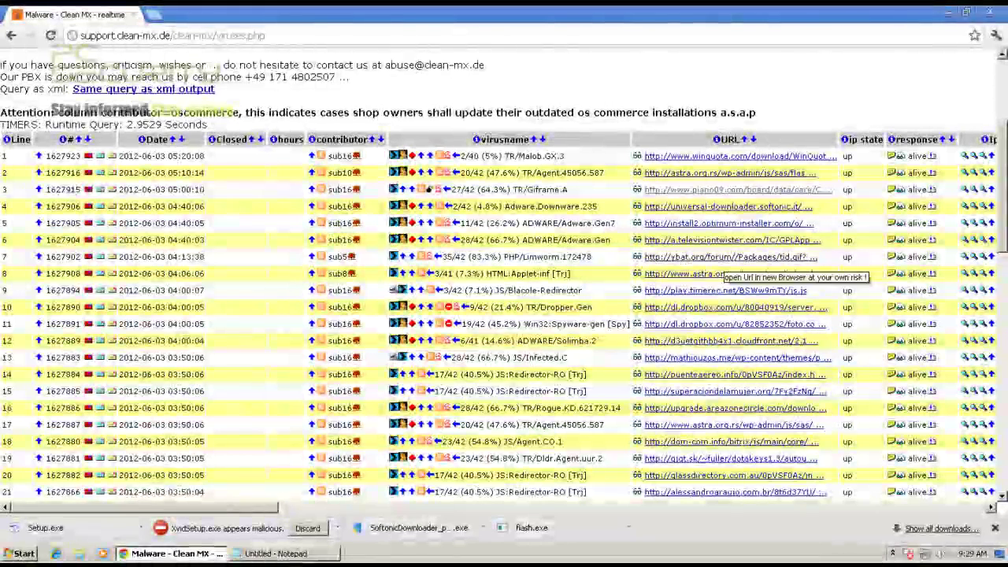
# Step: Test the ybat.org URL in line 7 and close its tab, and download server.exe from the line 10 Dropbox URL
pyautogui.scroll(-1, 715, 269)
pyautogui.click(732, 187)
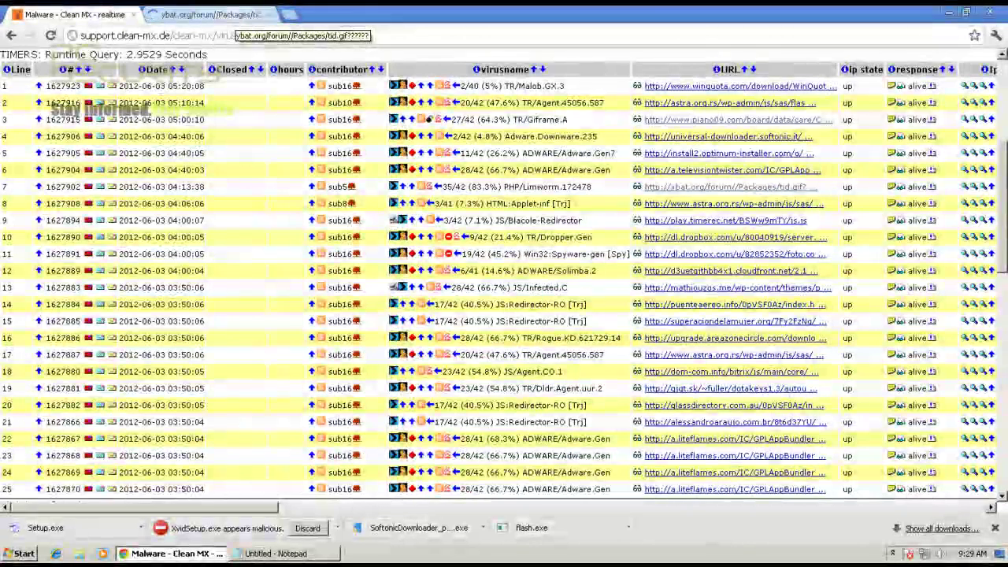
pyautogui.click(235, 15)
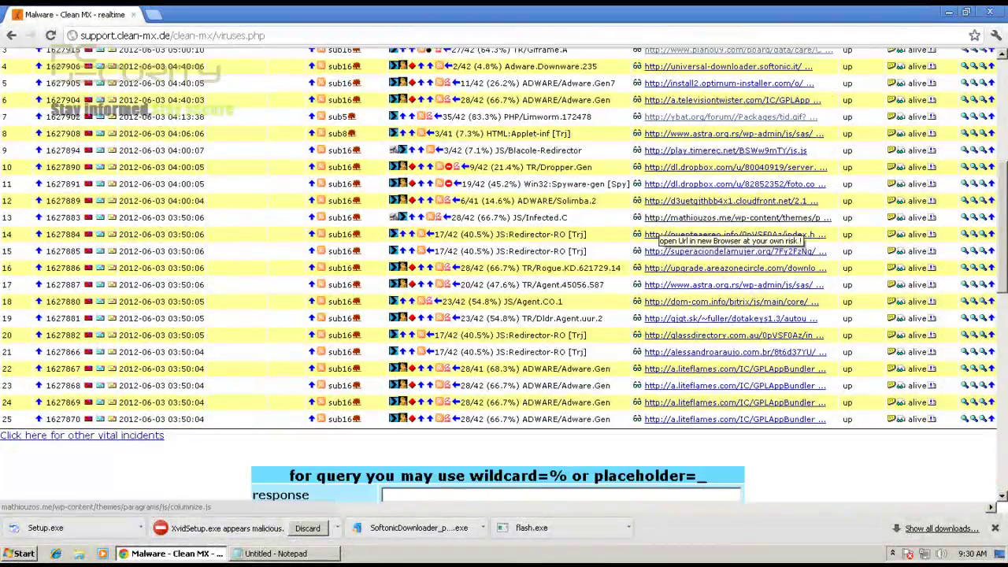
pyautogui.scroll(5, 654, 238)
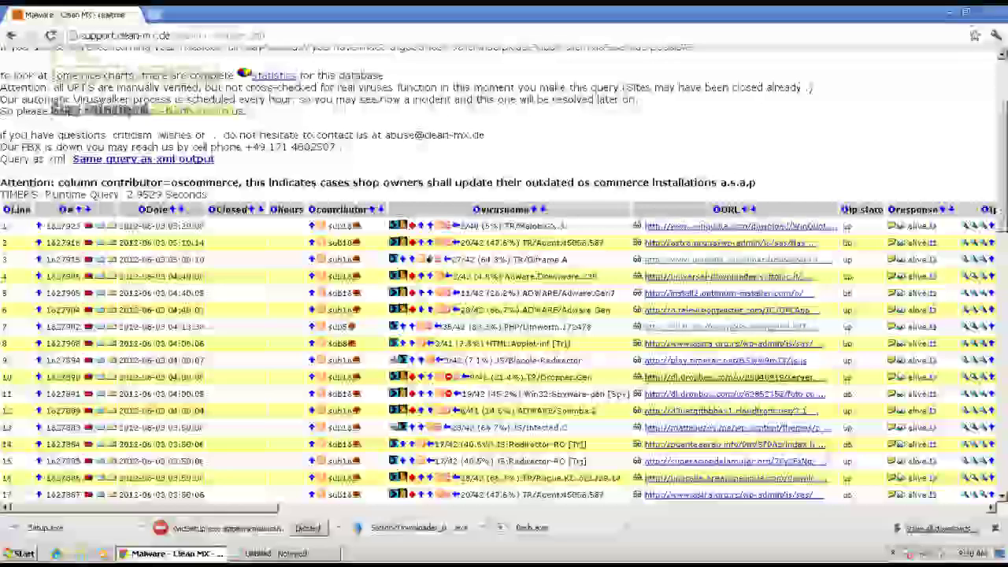
pyautogui.middleClick(709, 378)
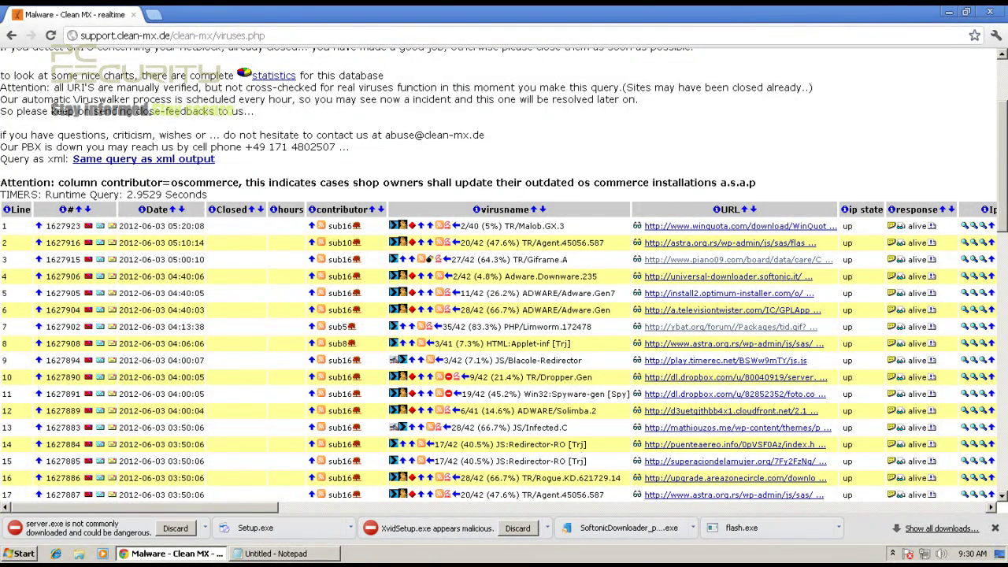
# Step: Update the second number of the Notepad tally to 4 and return to Chrome
pyautogui.click(285, 554)
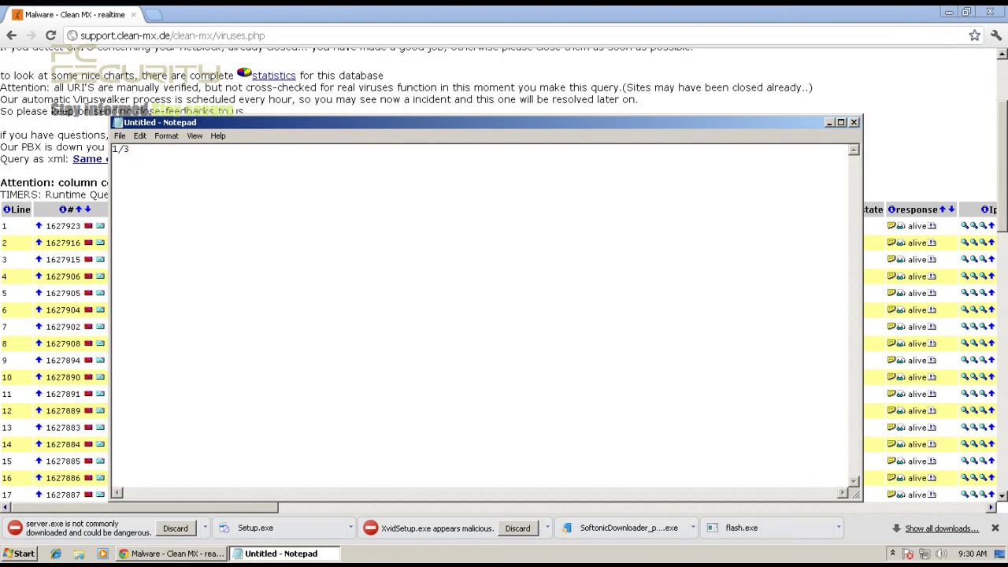
pyautogui.press('BackSpace')
pyautogui.write('2')
pyautogui.press('BackSpace')
pyautogui.write('4')
pyautogui.hotkey('alt', 'Tab')
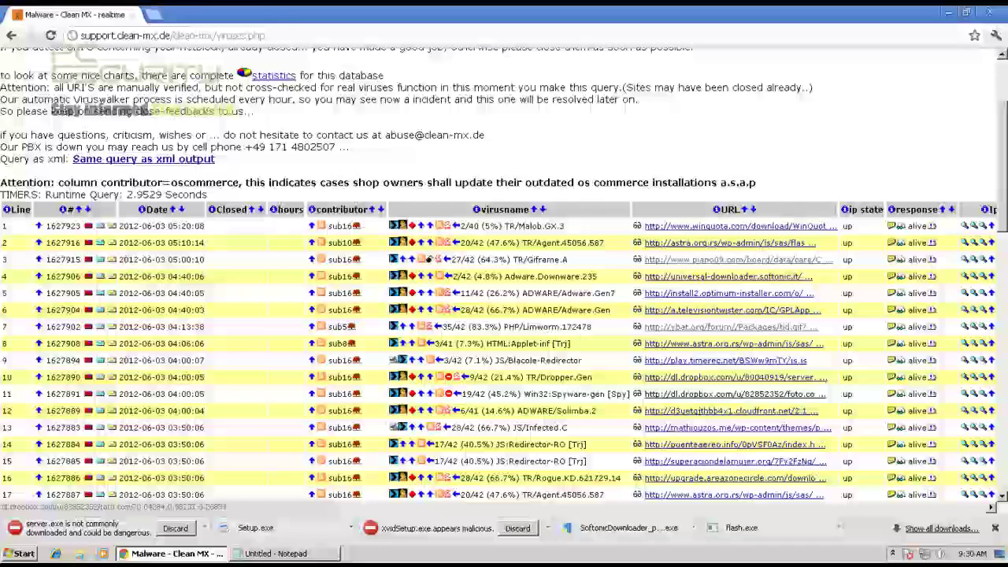
# Step: Download foto.com from the line 11 Dropbox URL and choose to keep the file
pyautogui.click(665, 393)
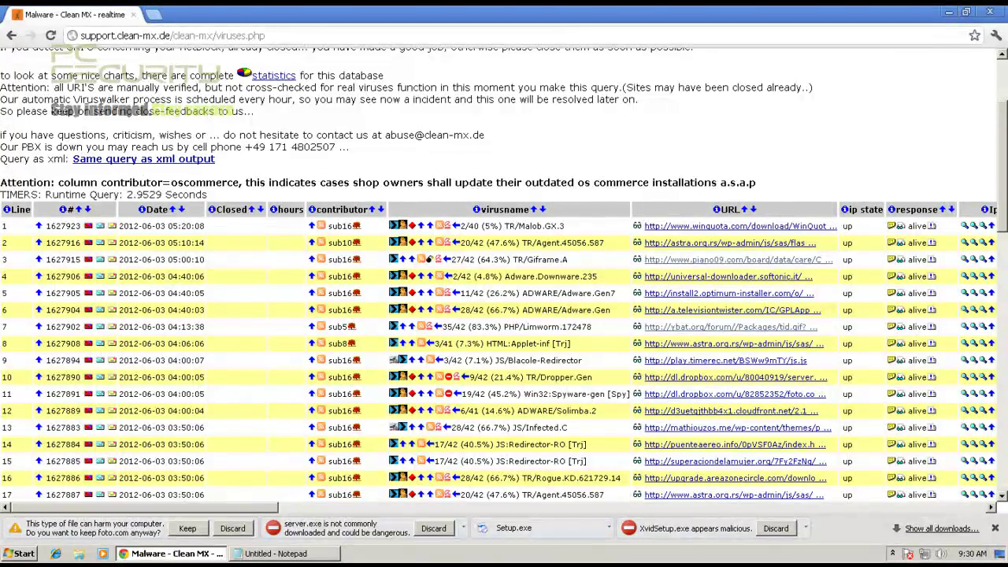
pyautogui.click(187, 528)
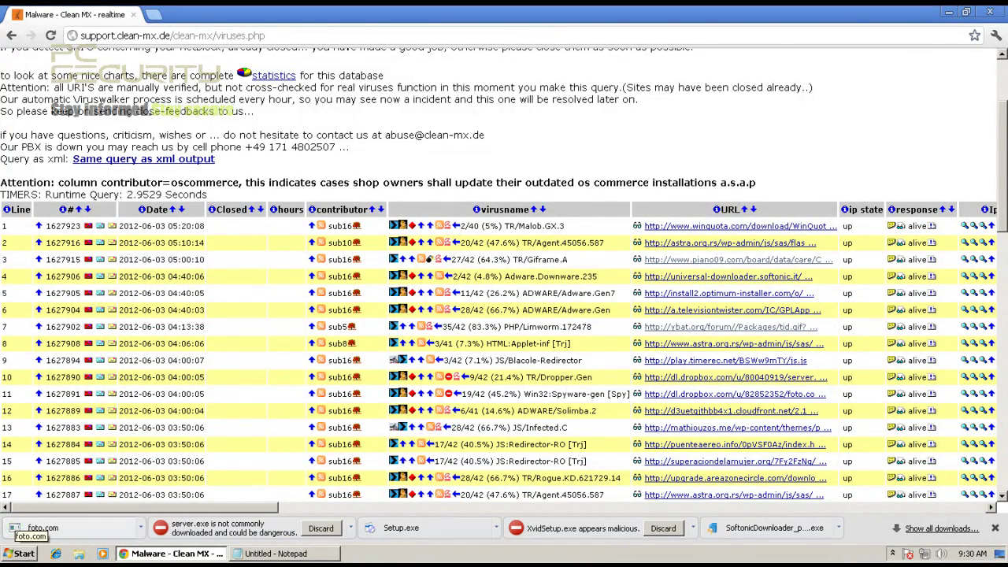
pyautogui.scroll(-1, 500, 276)
pyautogui.scroll(-2, 504, 315)
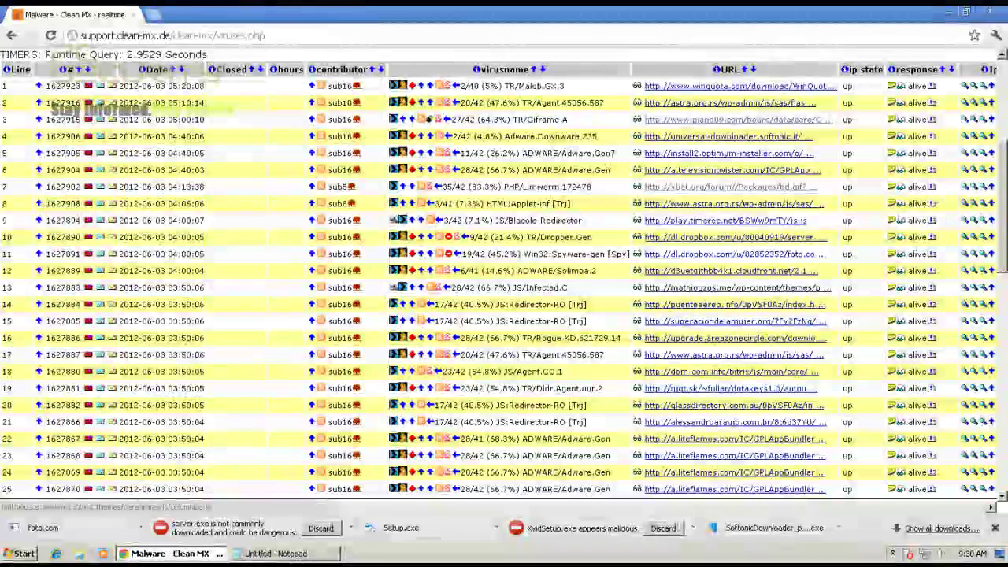
# Step: Open the mathiouzos.me URL in line 13 in a new tab, view it, and close the tab
pyautogui.middleClick(677, 288)
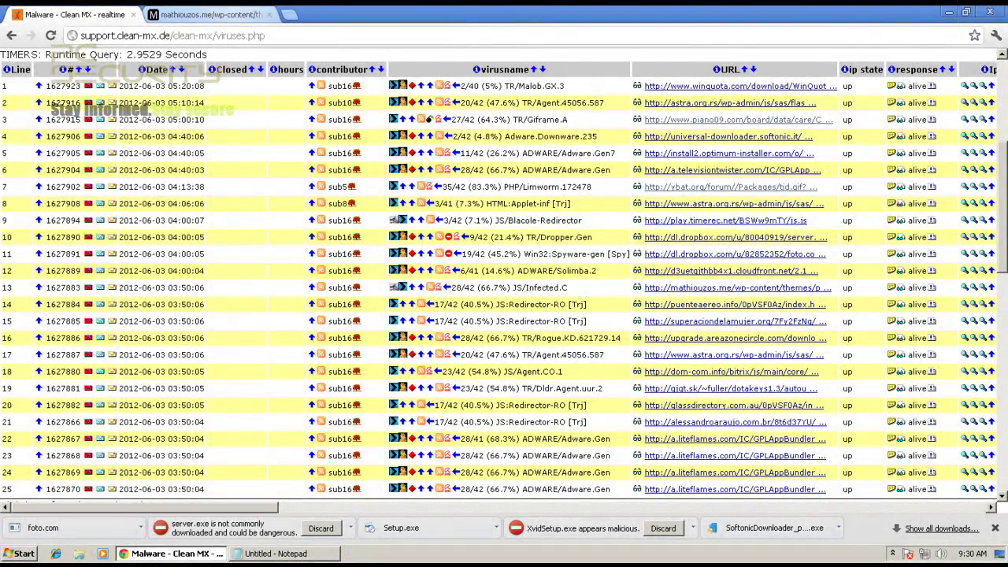
pyautogui.click(236, 14)
pyautogui.click(268, 14)
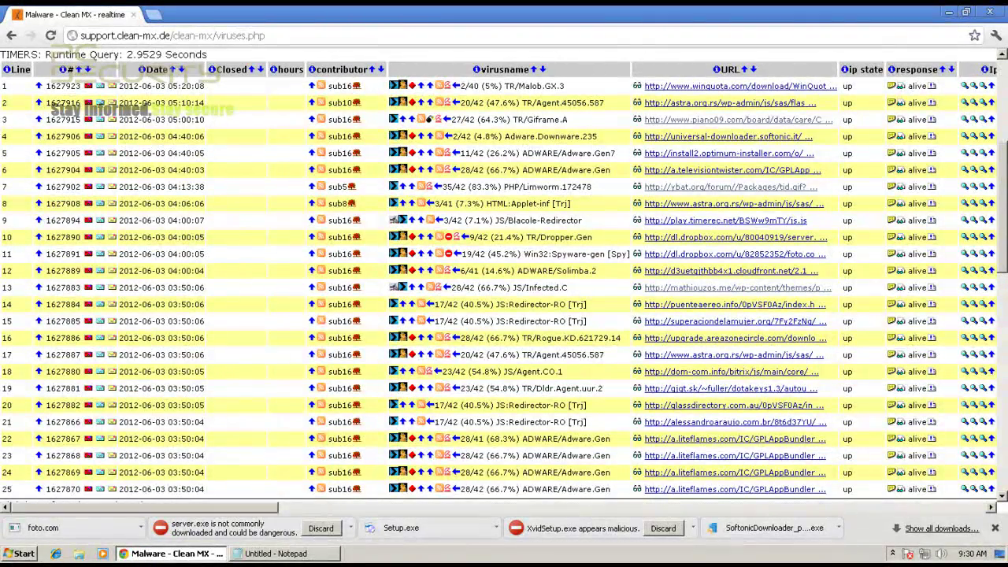
# Step: Download AVS Media Player.exe from the line 12 cloudfront.net URL and open the puenteaereo.info URL in line 14
pyautogui.middleClick(684, 271)
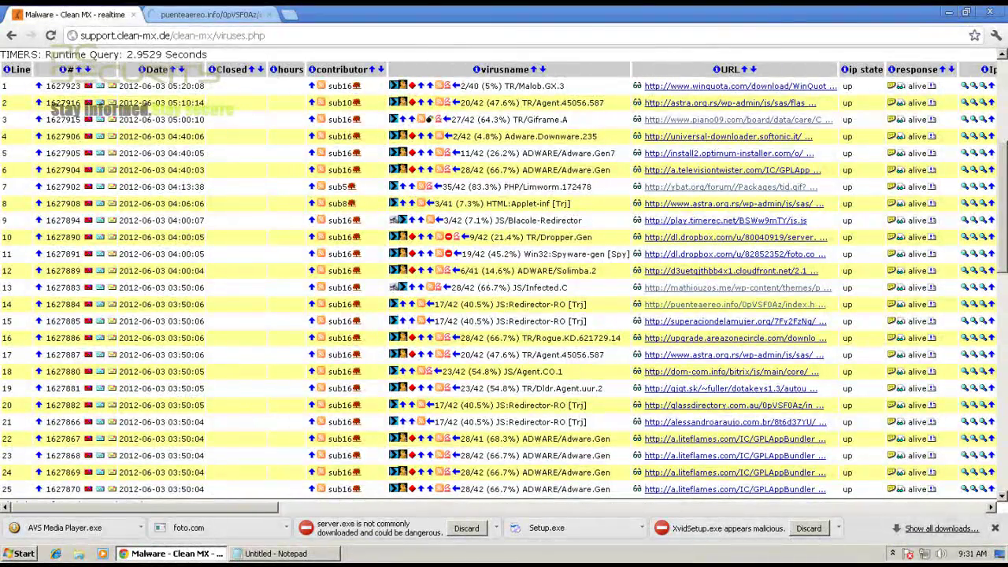
pyautogui.click(211, 15)
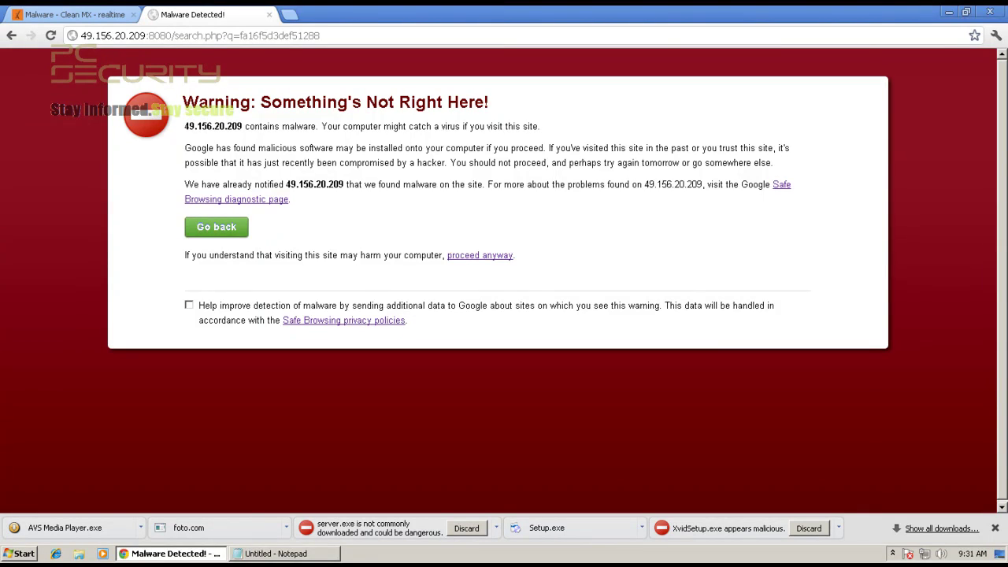
# Step: Update the Notepad tally to 3/7, return to Chrome and close the malware warning tab
pyautogui.hotkey('alt', 'Tab')
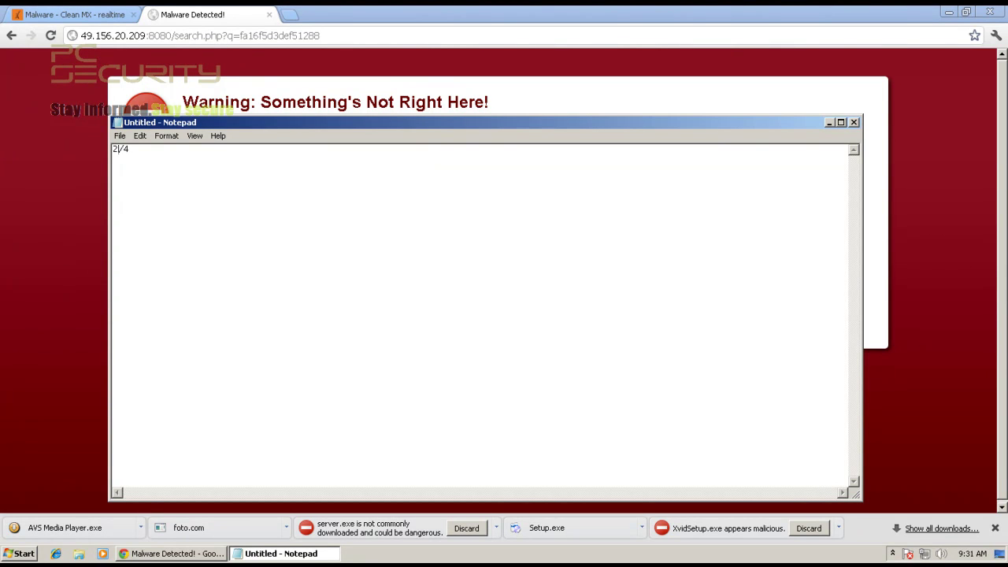
pyautogui.press('BackSpace')
pyautogui.write('3/7')
pyautogui.hotkey('alt', 'Tab')
pyautogui.hotkey('ctrl', 'w')
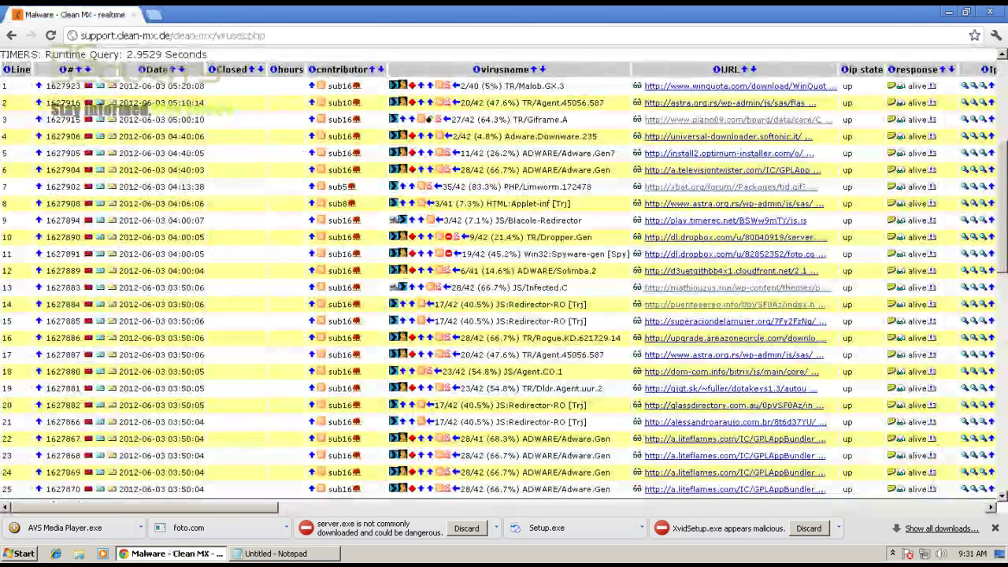
# Step: Download AresSetup.exe from the line 22 liteflames.com URL and go back to the Google search results
pyautogui.scroll(-2, 504, 276)
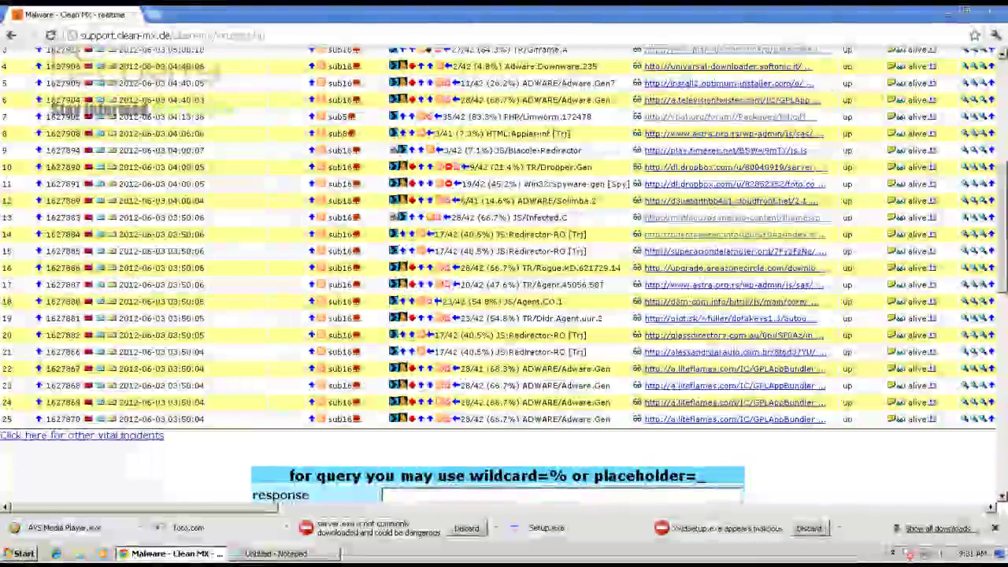
pyautogui.middleClick(684, 368)
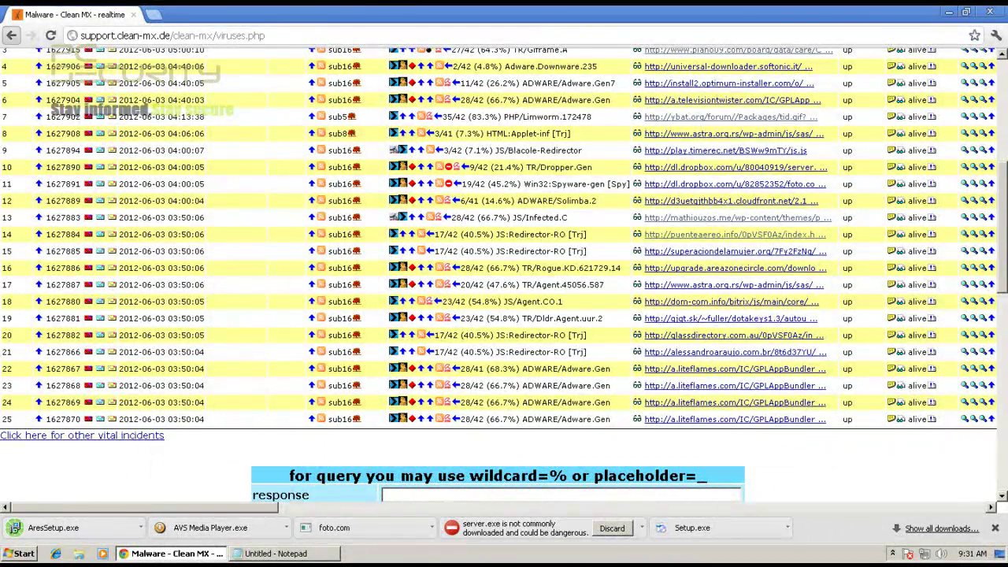
pyautogui.click(12, 36)
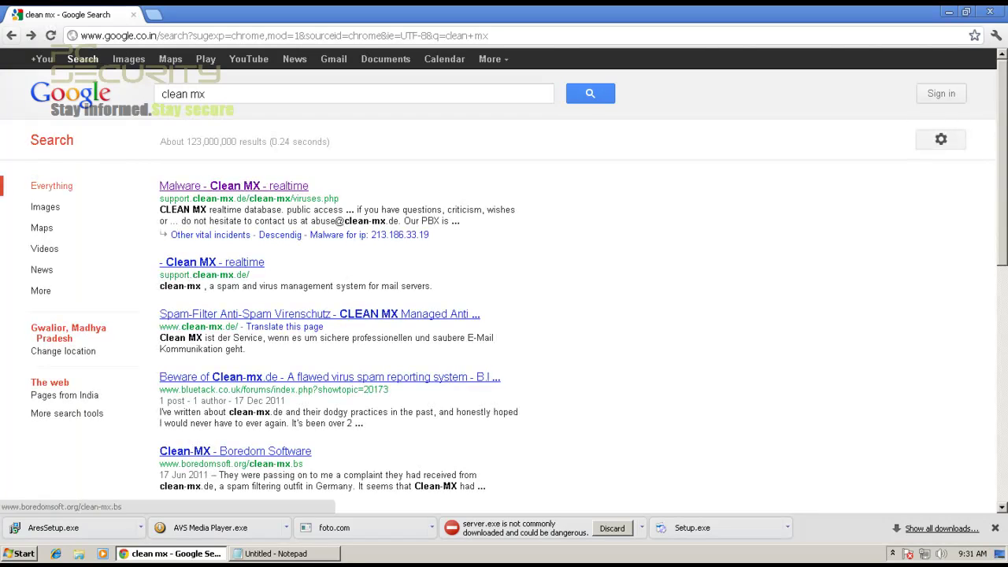
# Step: Switch to Notepad, update the tally to 4/8, and return to Chrome
pyautogui.click(272, 553)
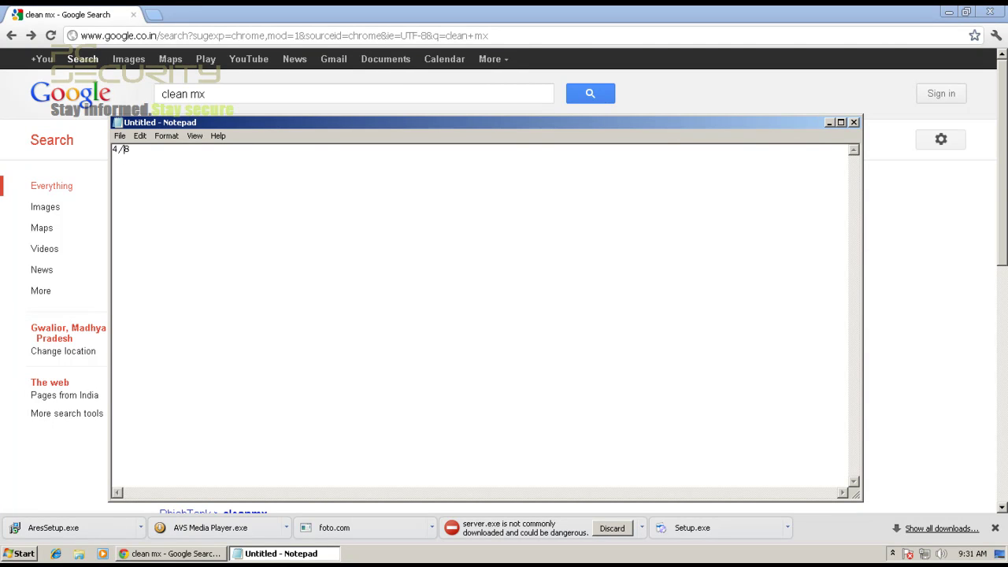
pyautogui.hotkey('alt', 'Tab')
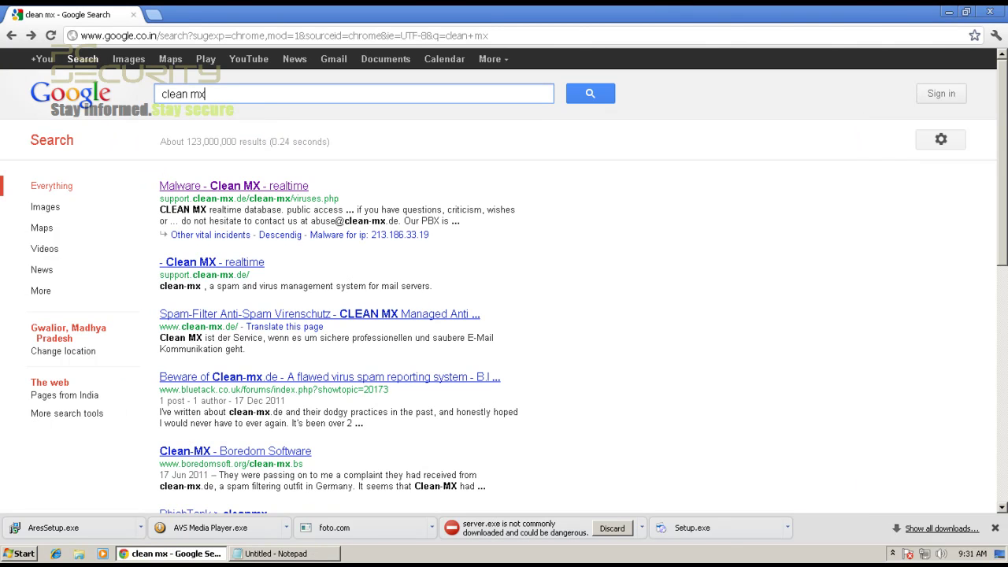
# Step: Search Google for "malware blacklist" in place of the clean mx query
pyautogui.hotkey('ctrl', 'a')
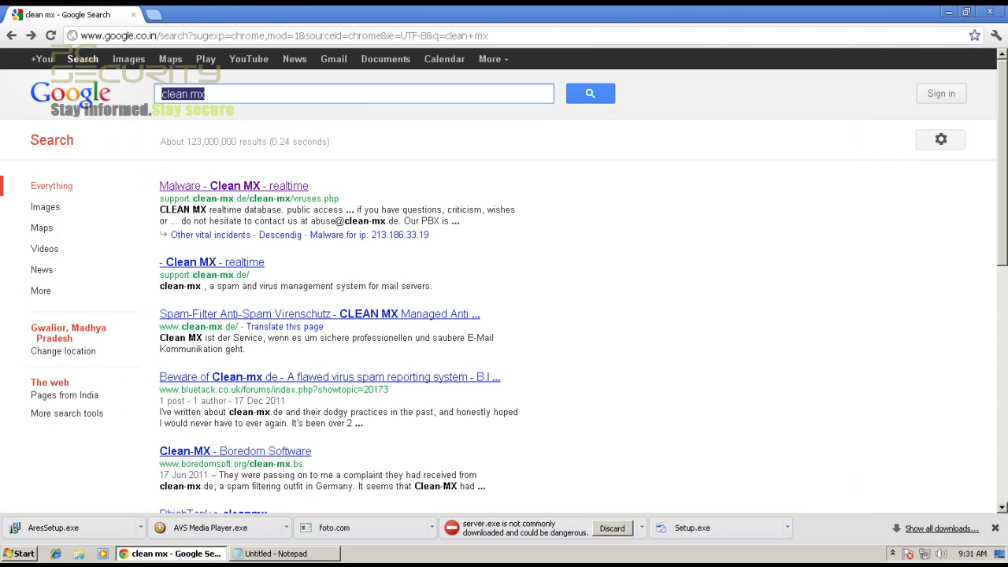
pyautogui.write('mal')
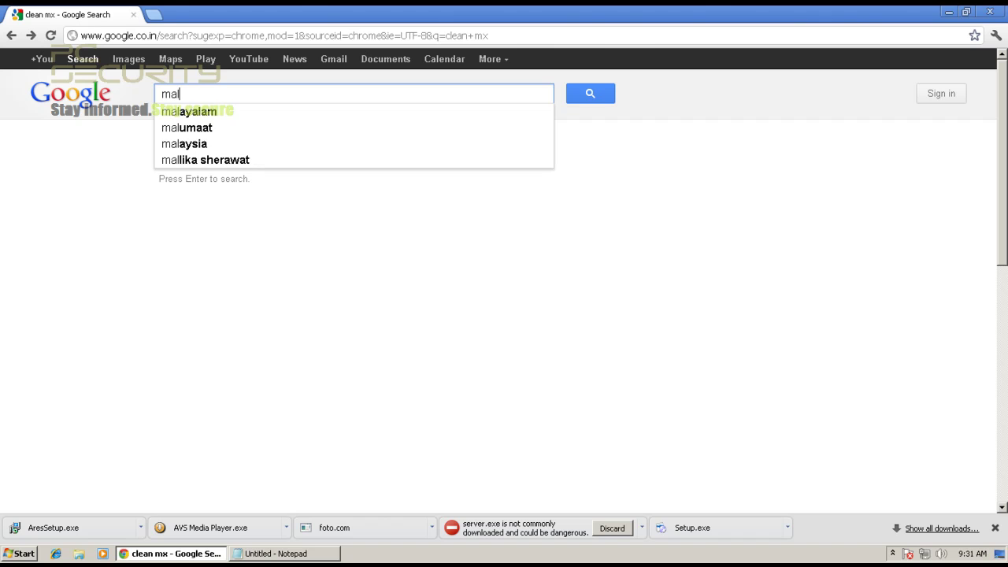
pyautogui.write('ware ')
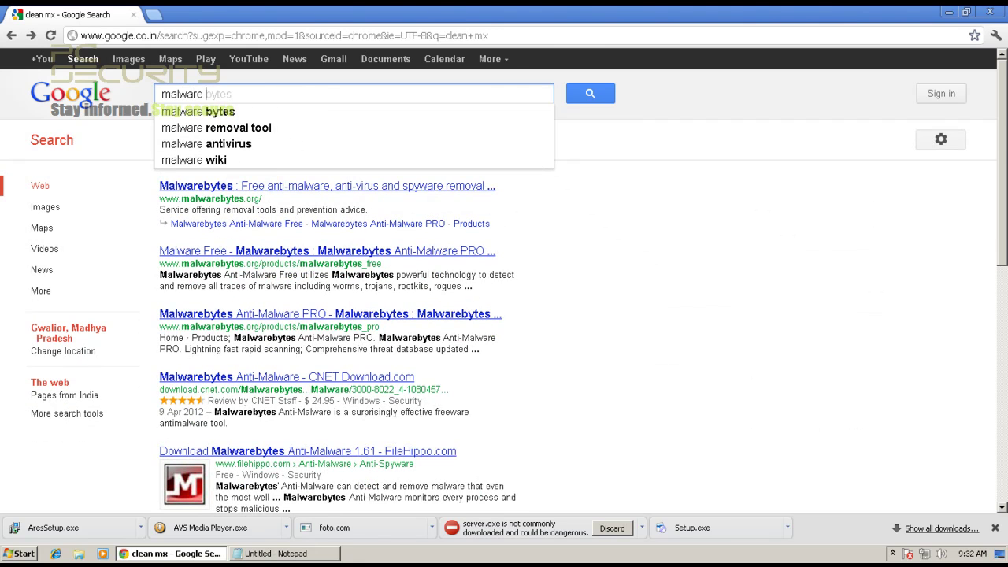
pyautogui.write('bl')
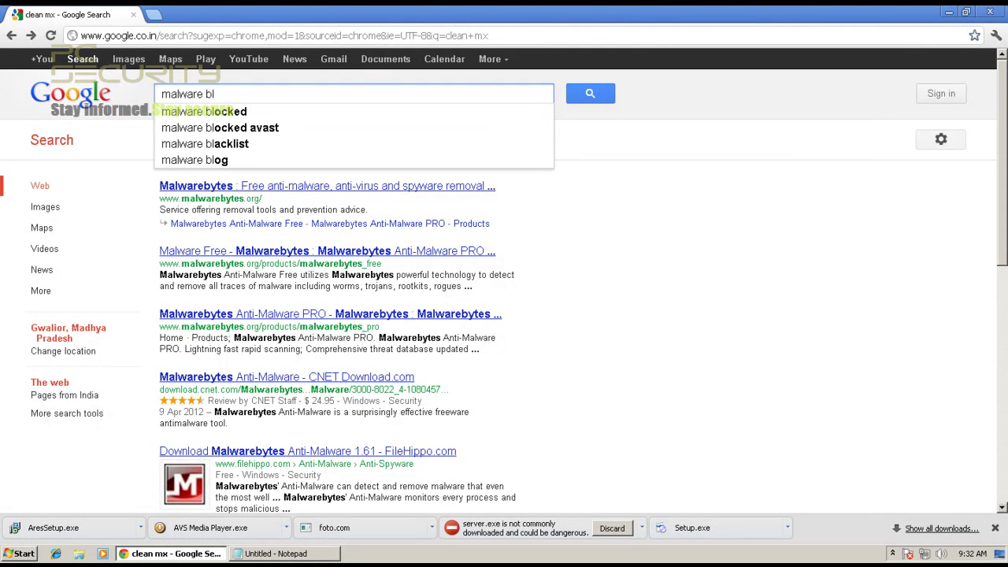
pyautogui.write('ack')
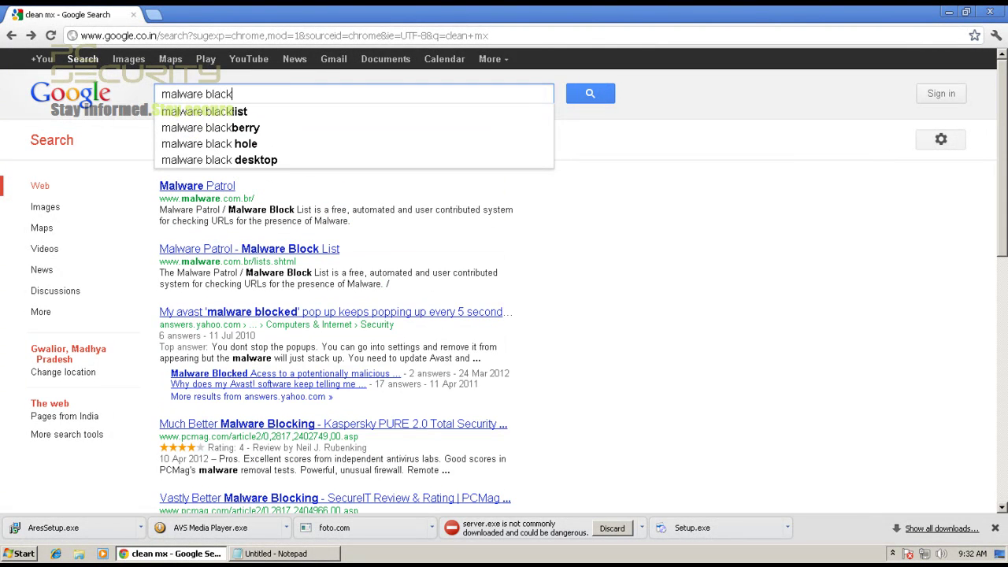
pyautogui.press('Return')
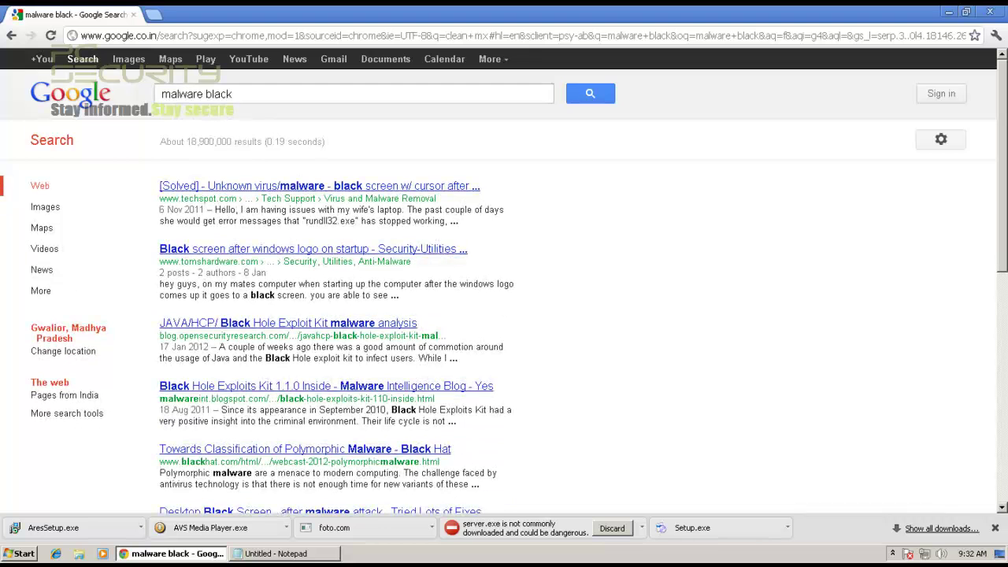
pyautogui.write('l')
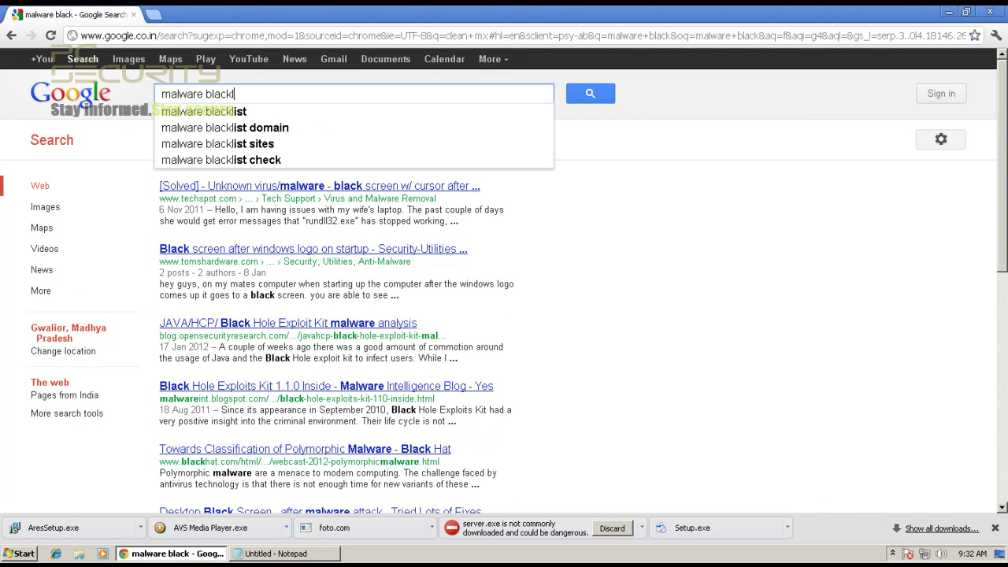
pyautogui.write('ist')
pyautogui.press('Return')
# Step: Enter the MalwareBlacklist.com URL list from the search results and open a blank tab beside it
pyautogui.click(292, 186)
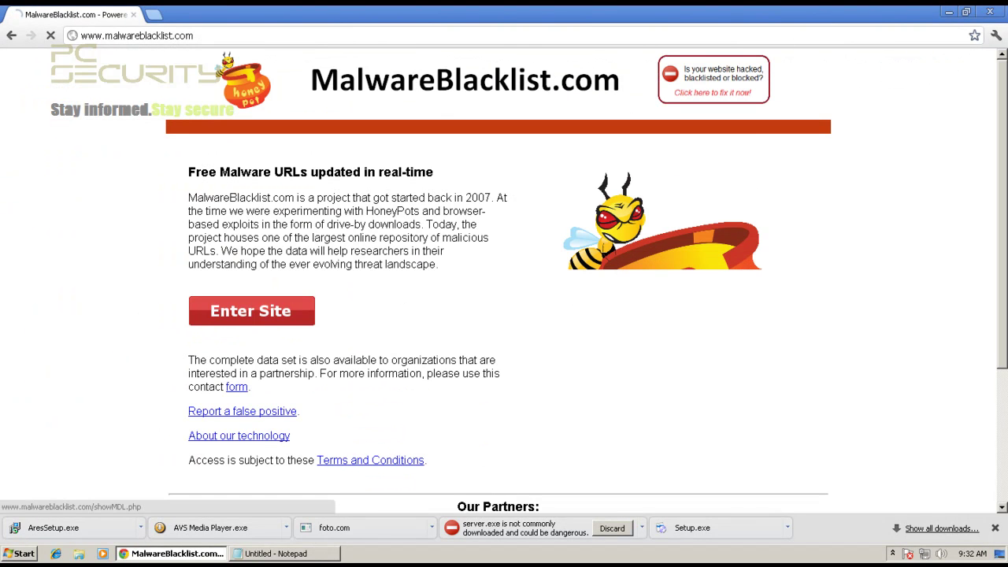
pyautogui.click(251, 311)
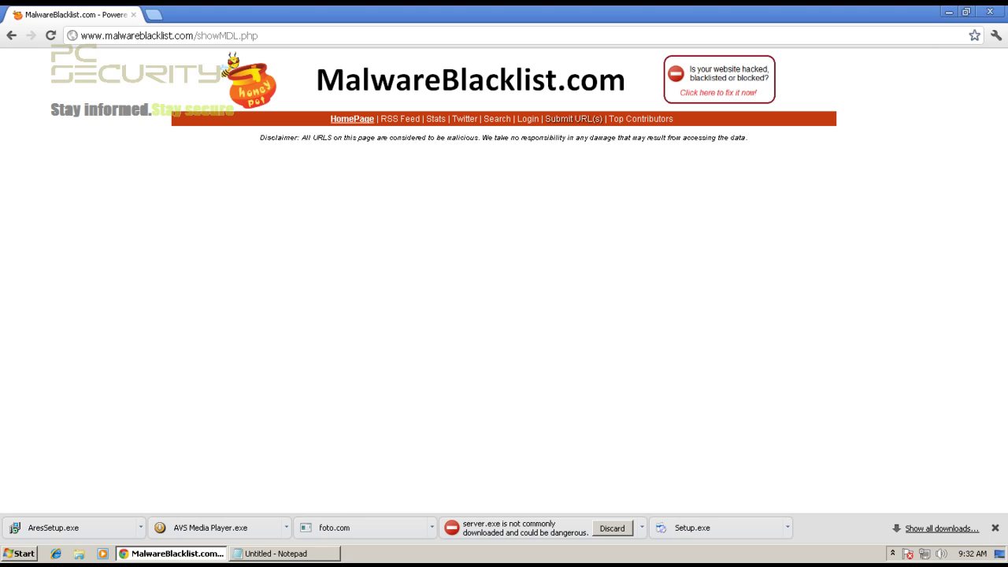
pyautogui.click(154, 15)
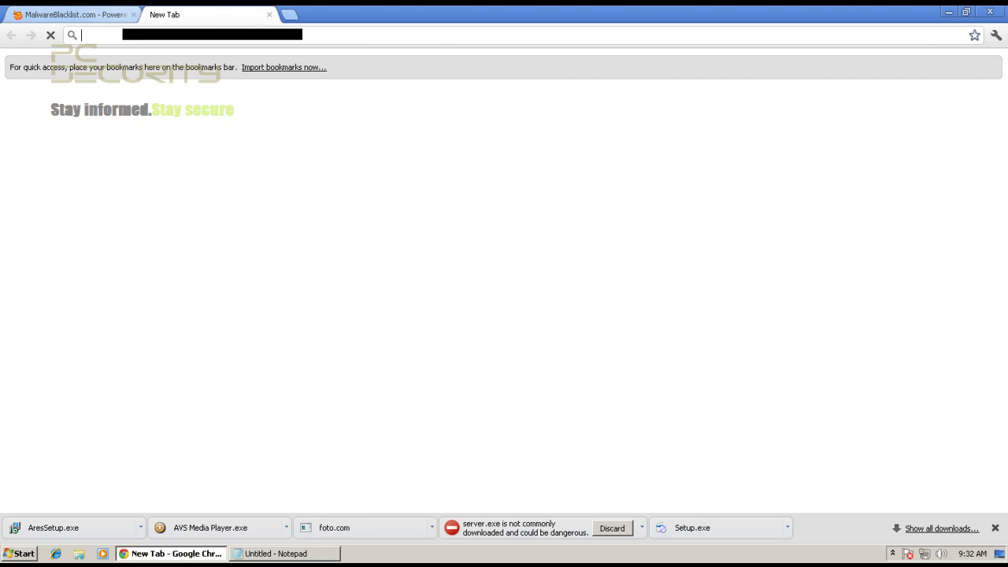
pyautogui.click(115, 15)
pyautogui.hotkey('ctrl', 'shift', 'Tab')
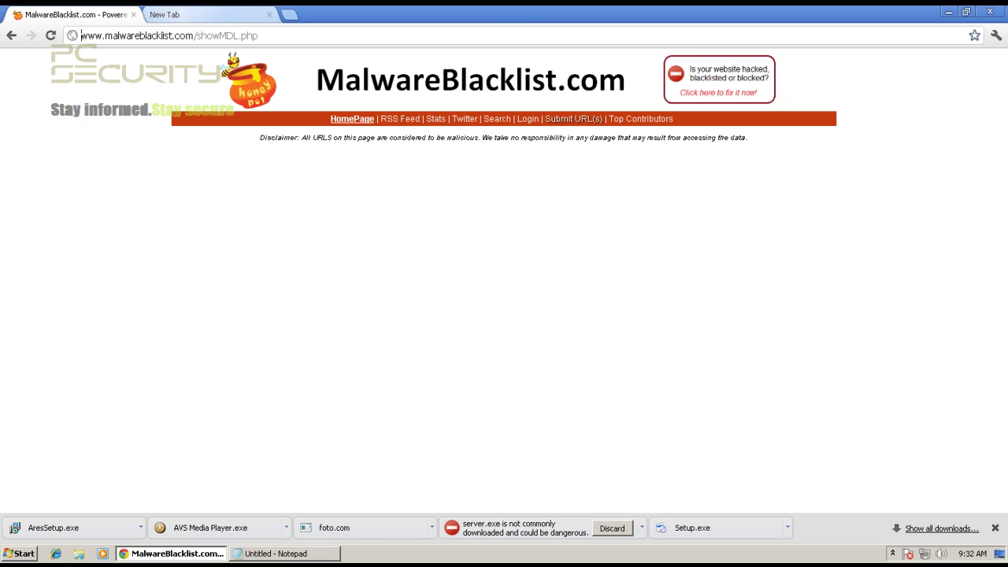
pyautogui.hotkey('ctrl', 'Tab')
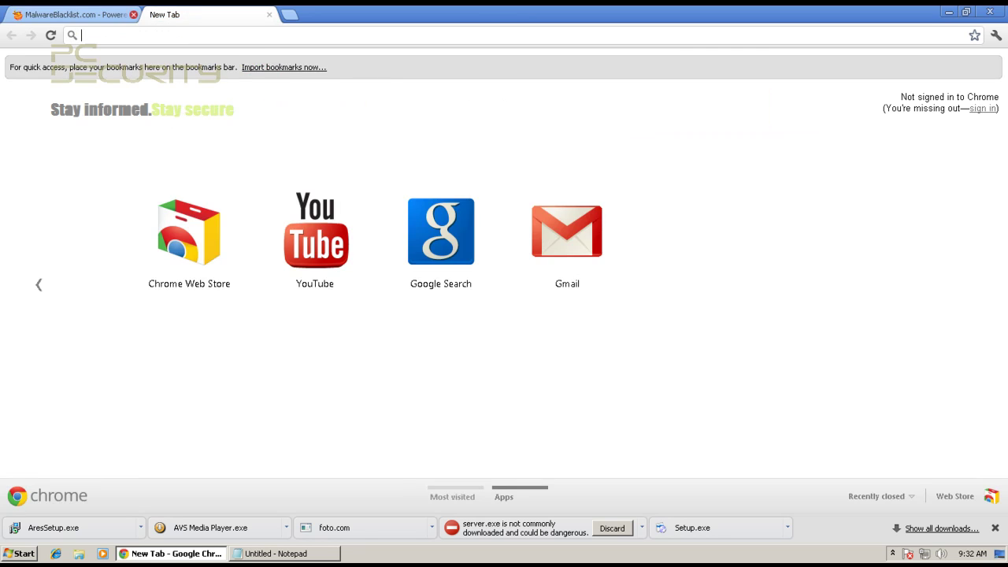
pyautogui.hotkey('ctrl', 'shift', 'Tab')
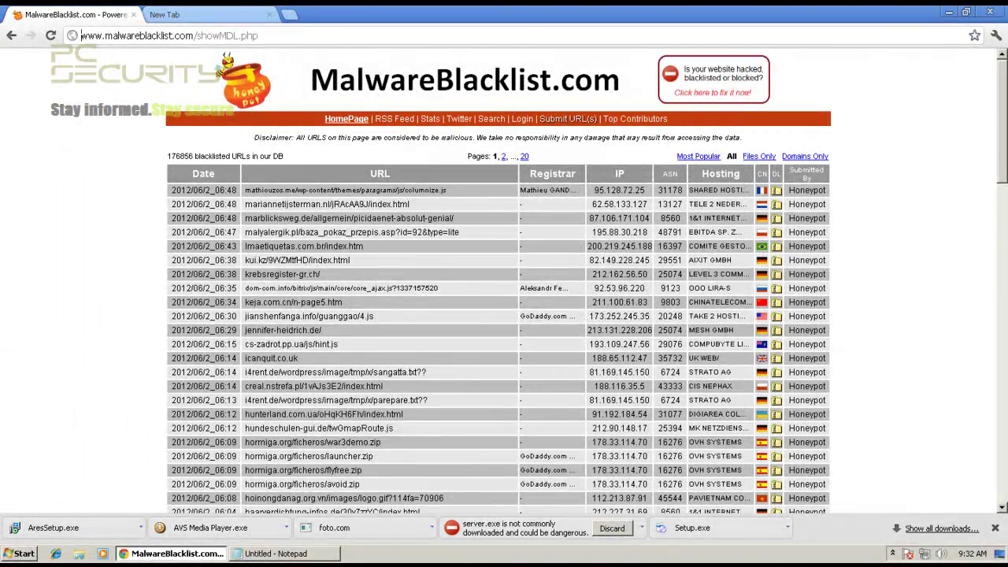
# Step: Look through the blacklisted URLs and copy the mathiouzos.me columnize.js address from the first row
pyautogui.scroll(-2, 498, 315)
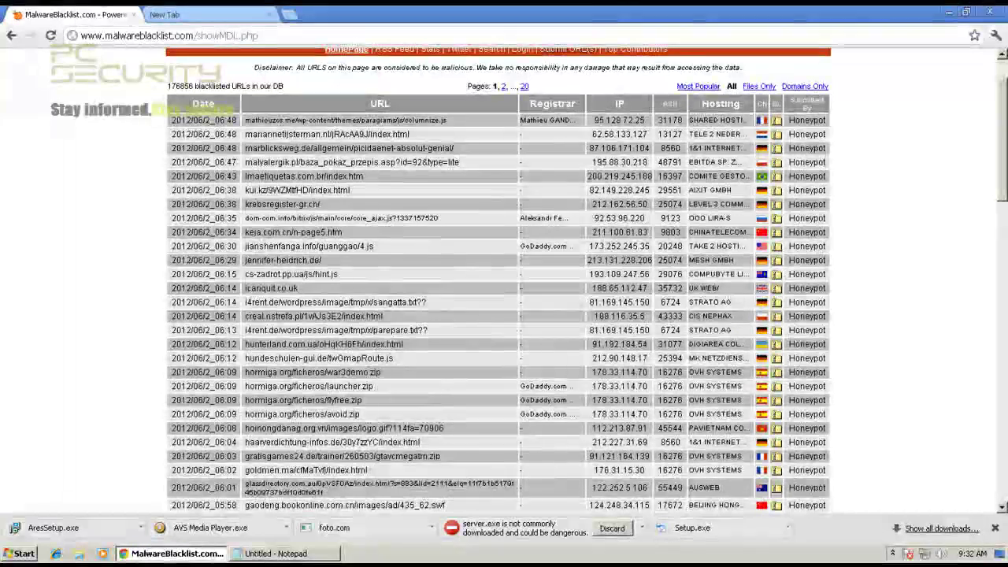
pyautogui.scroll(-2, 498, 284)
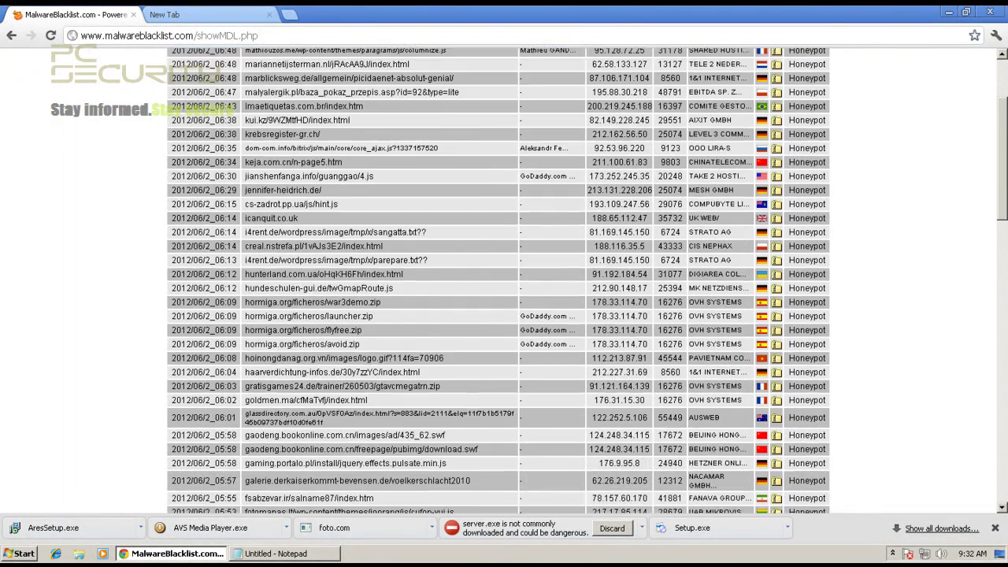
pyautogui.scroll(-2, 498, 283)
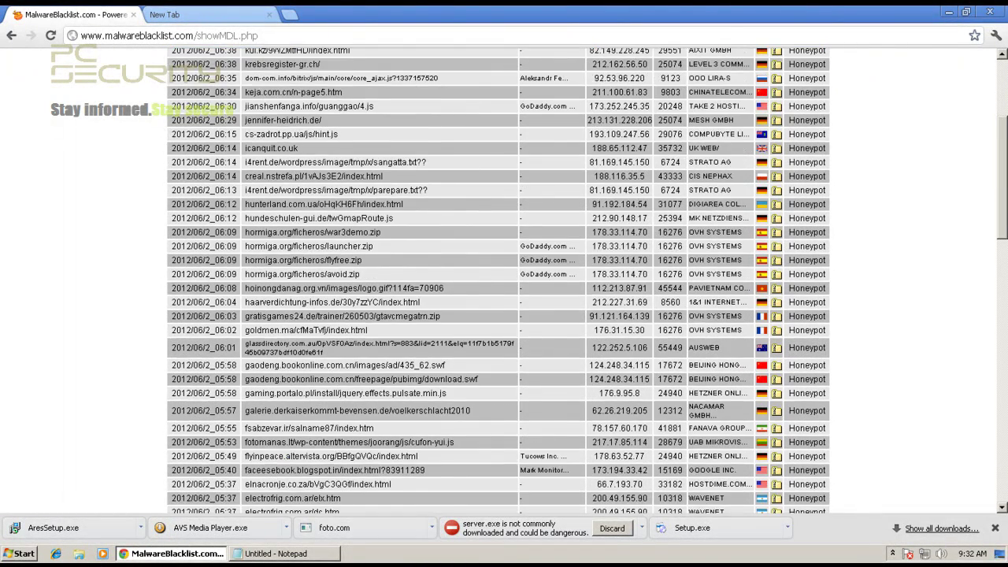
pyautogui.scroll(6, 499, 284)
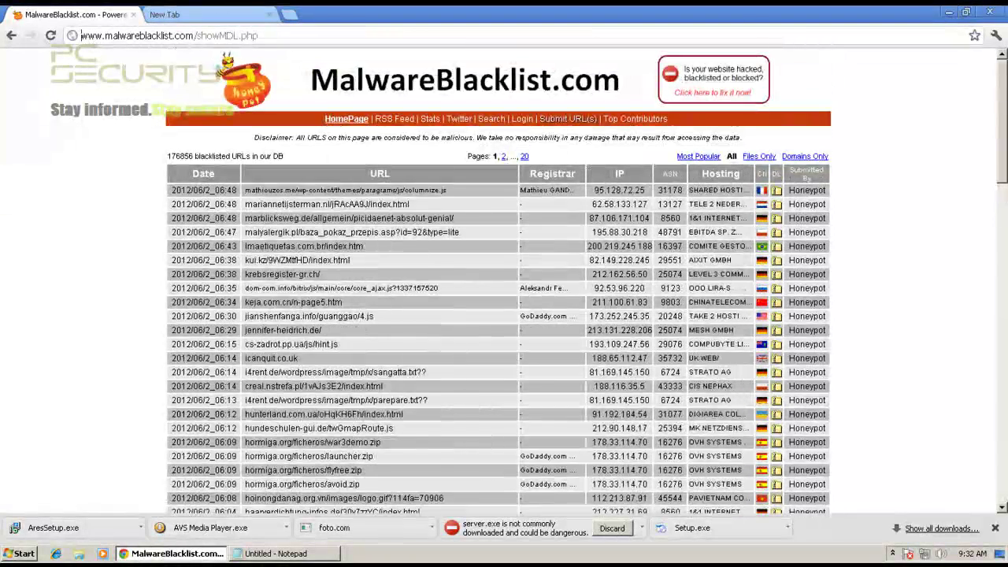
pyautogui.tripleClick(300, 204)
pyautogui.doubleClick(302, 189)
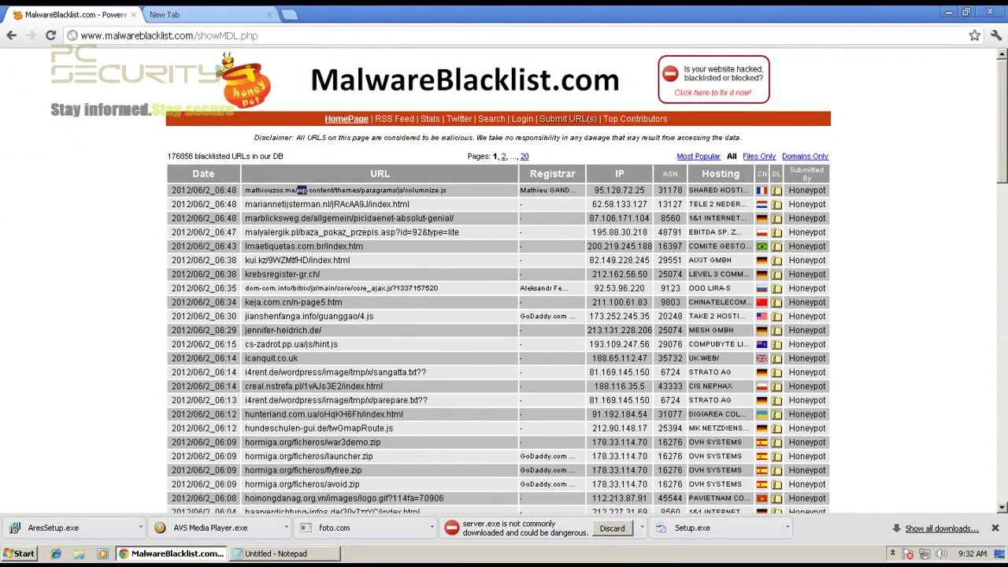
pyautogui.tripleClick(303, 190)
pyautogui.rightClick(313, 197)
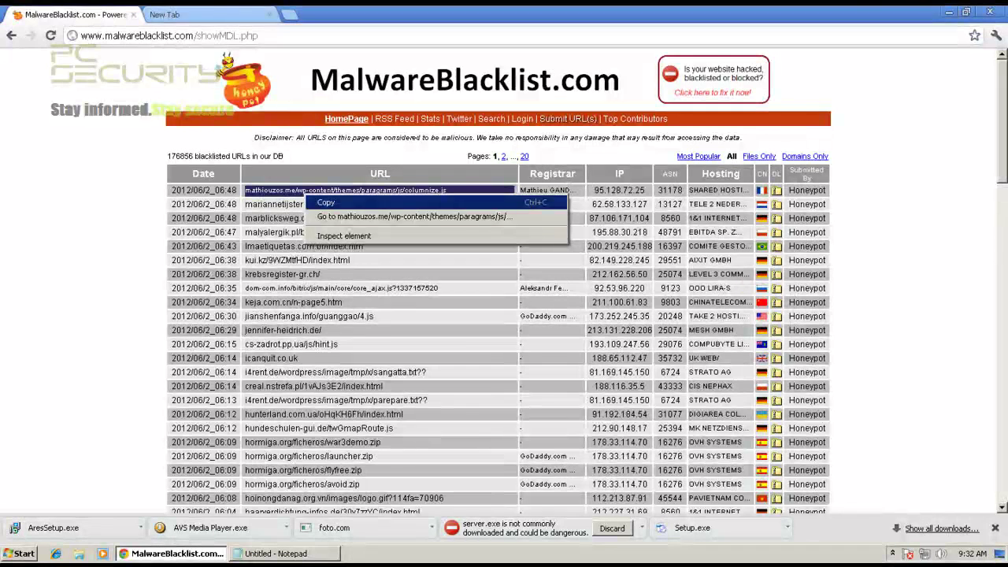
pyautogui.click(325, 203)
# Step: Load the copied mathiouzos.me URL in the blank tab, view it, and close the tab to return to the blacklist
pyautogui.hotkey('ctrl', 'Tab')
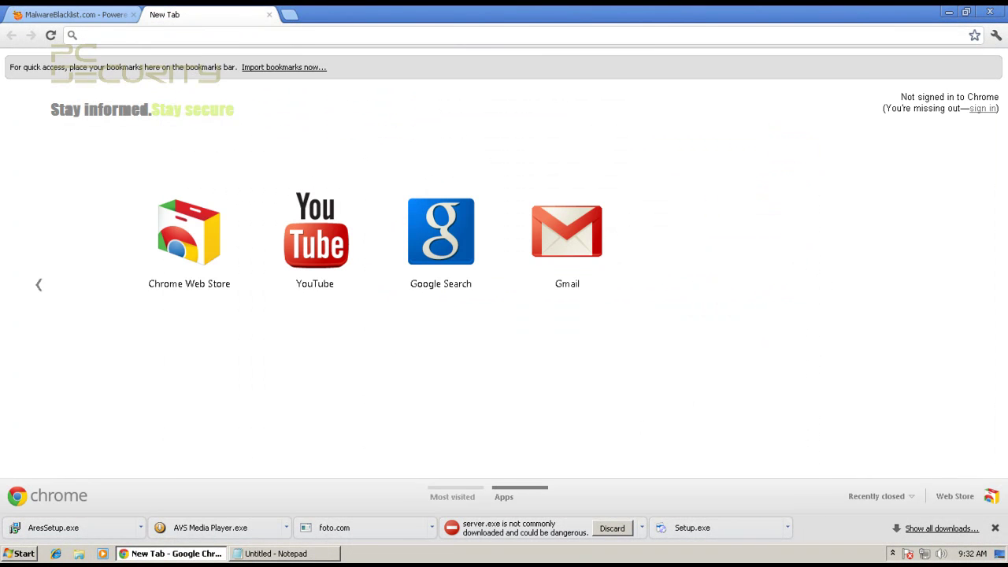
pyautogui.rightClick(164, 34)
pyautogui.click(189, 82)
pyautogui.press('Return')
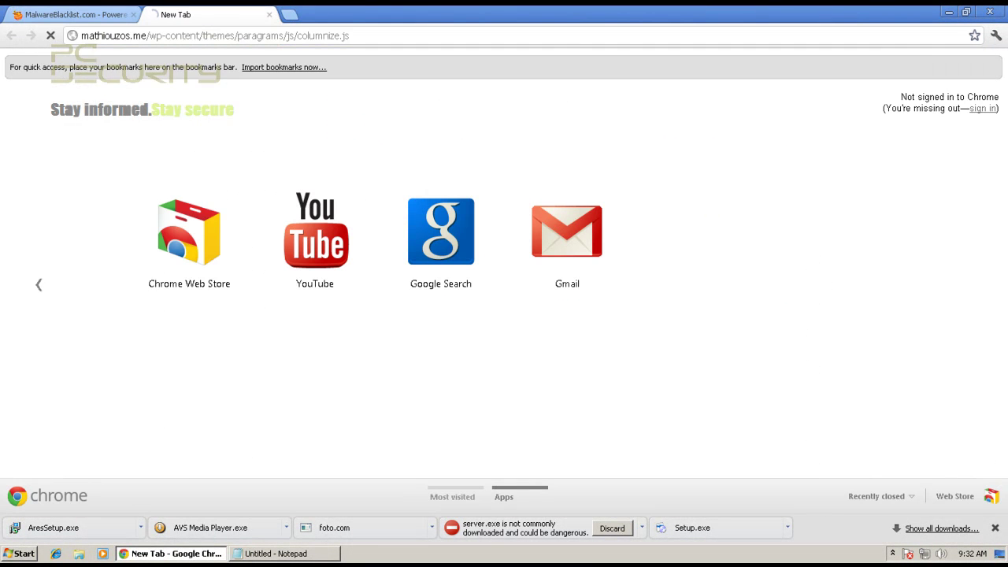
pyautogui.moveTo(6, 127); pyautogui.dragTo(202, 284)
pyautogui.click(203, 289)
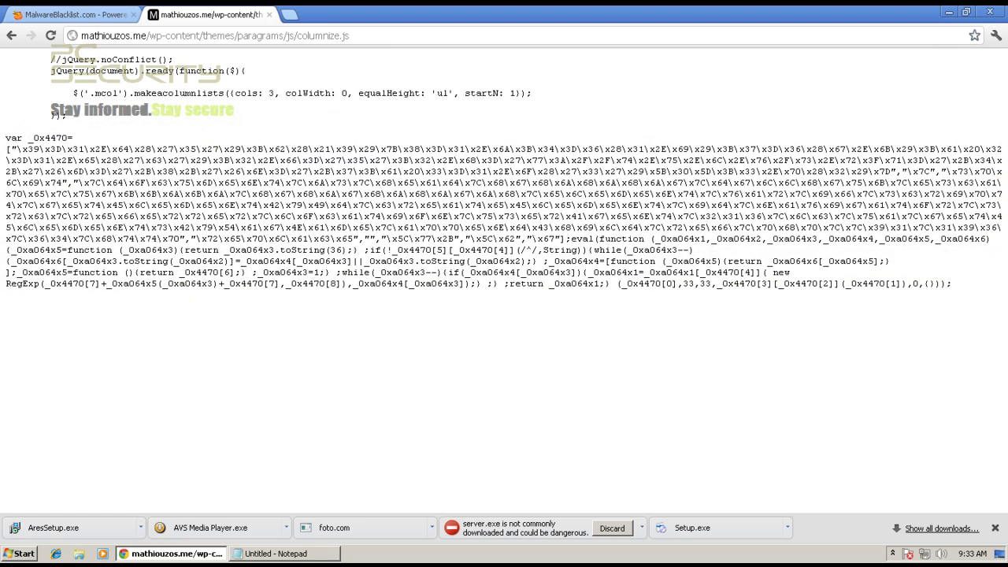
pyautogui.click(270, 14)
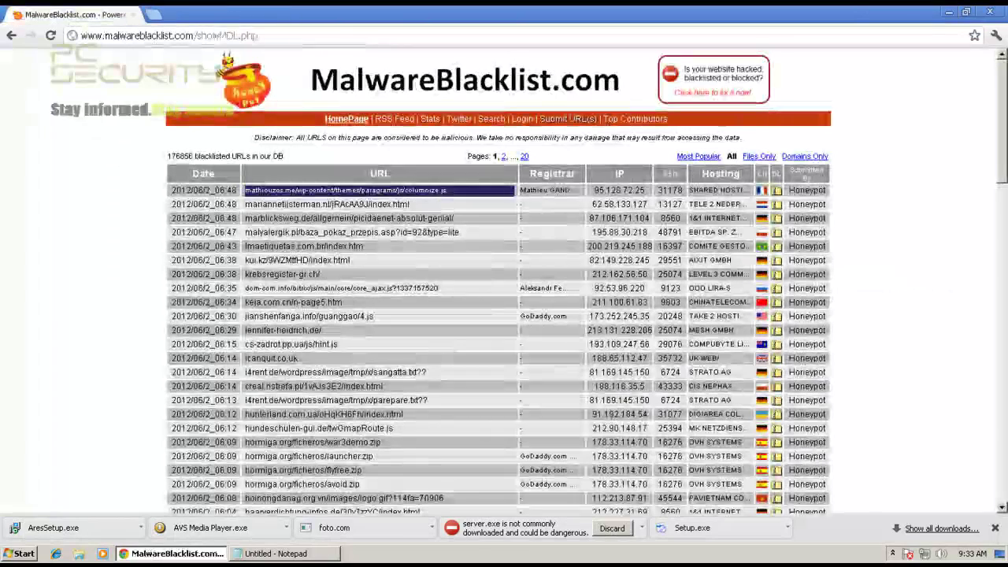
pyautogui.click(380, 205)
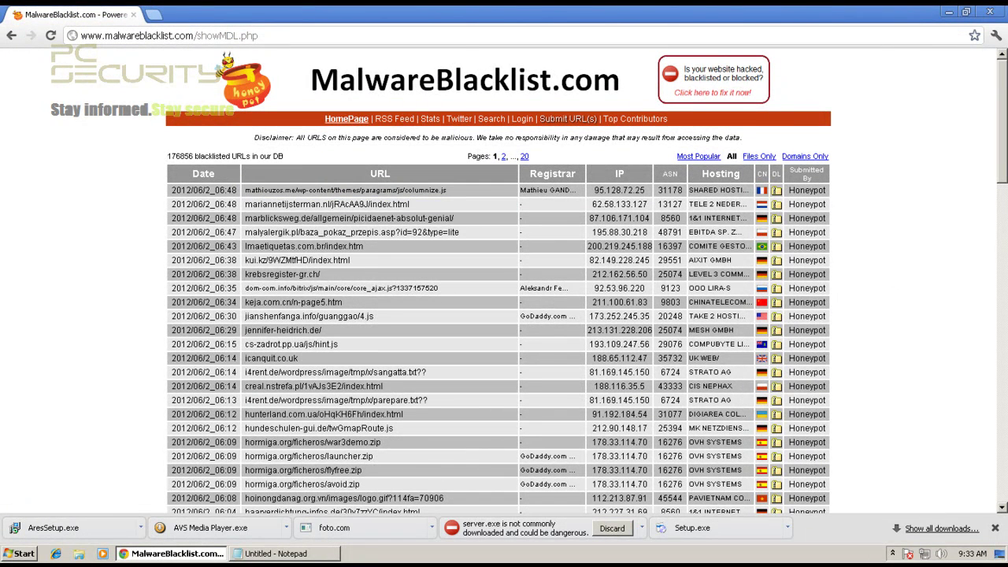
# Step: Open the blacklisted krebsregister-gr.ch and cs-zadrot.pp.ua/js/hint.js addresses one after the other, closing each page after viewing it
pyautogui.rightClick(311, 277)
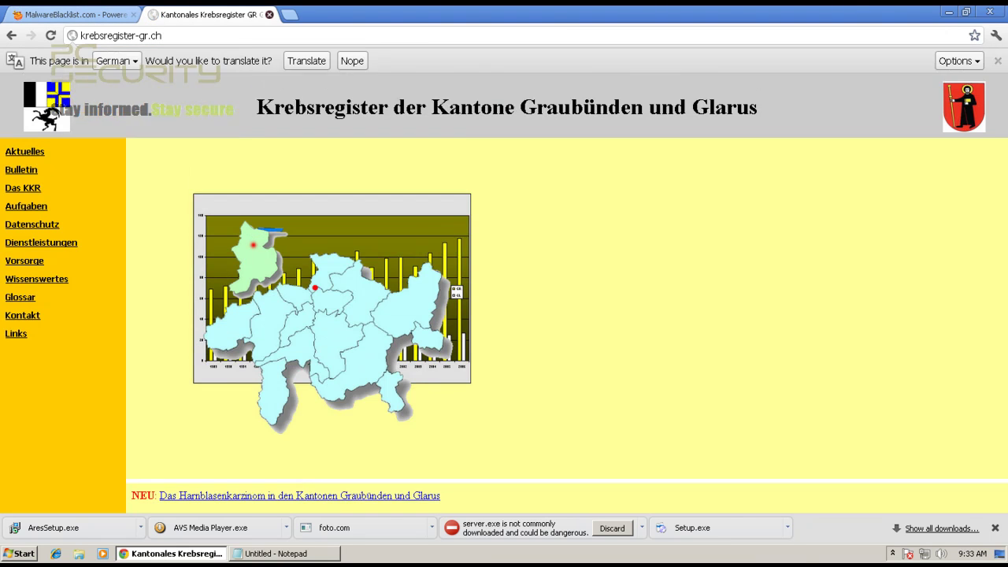
pyautogui.hotkey('ctrl', 'w')
pyautogui.doubleClick(315, 330)
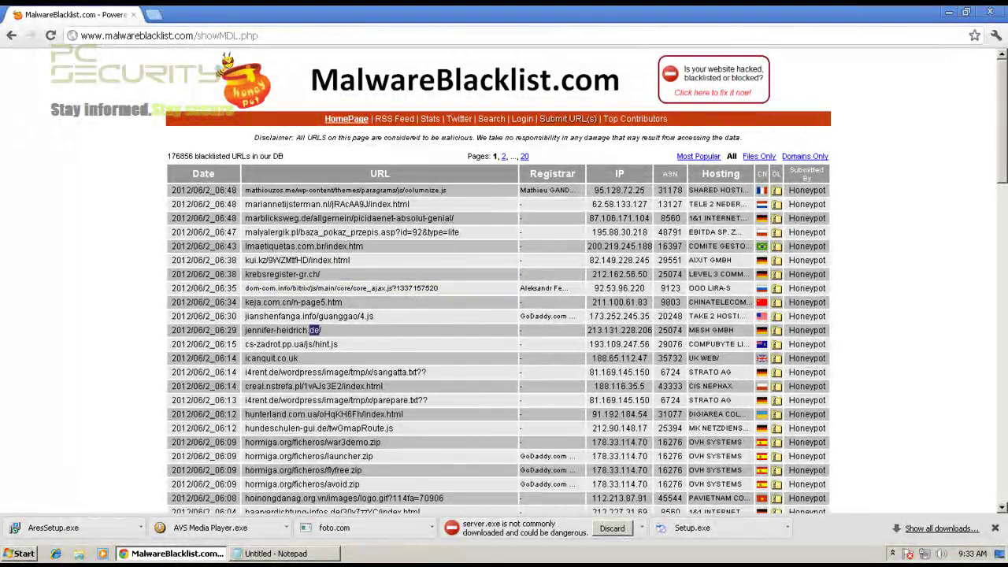
pyautogui.tripleClick(319, 344)
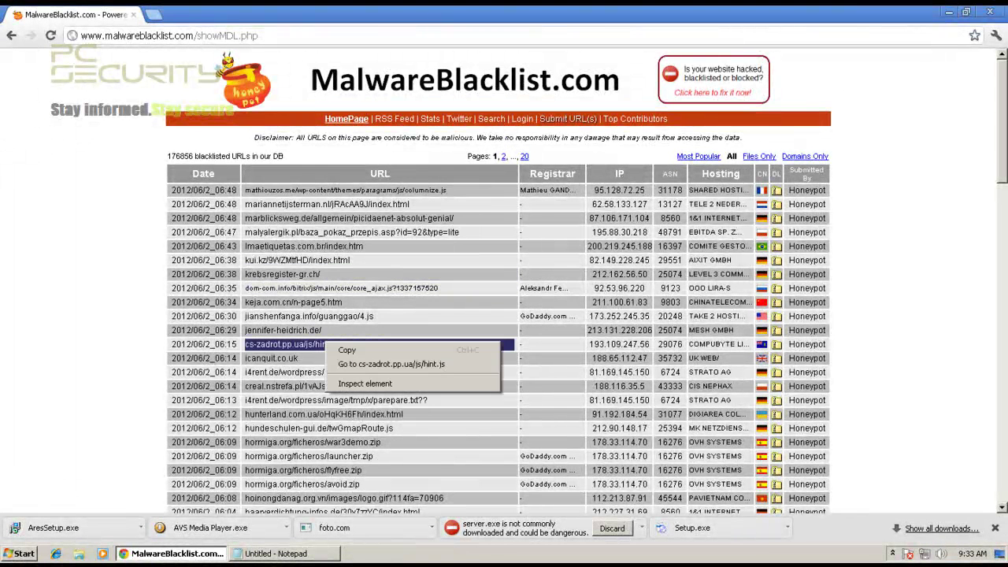
pyautogui.rightClick(325, 344)
pyautogui.click(391, 363)
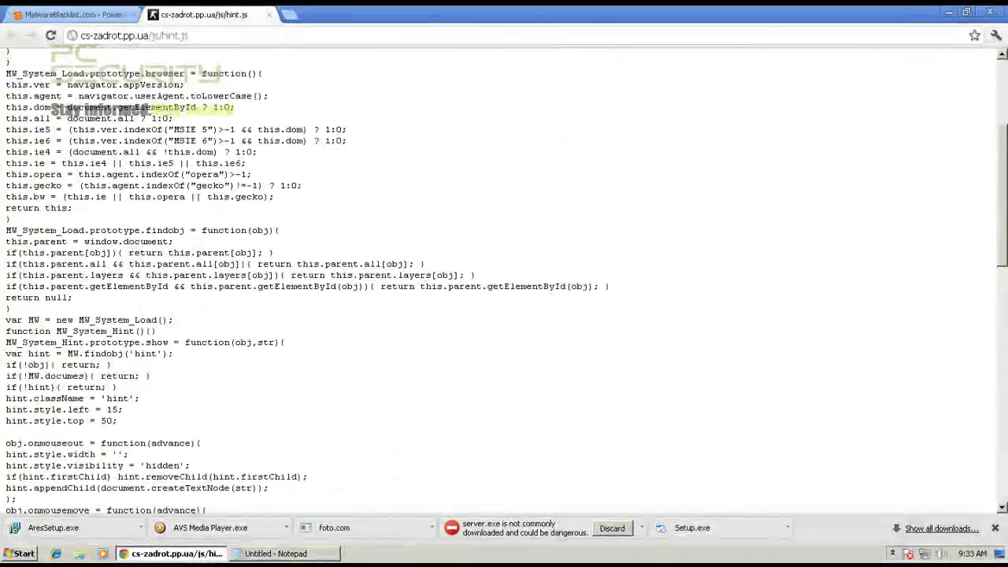
pyautogui.hotkey('ctrl', 'w')
# Step: Go to the blacklisted hundeschulen-gui.de/twGmapRoute.js address, look over the loaded script, and close its tab
pyautogui.scroll(-3, 500, 279)
pyautogui.scroll(-5, 500, 279)
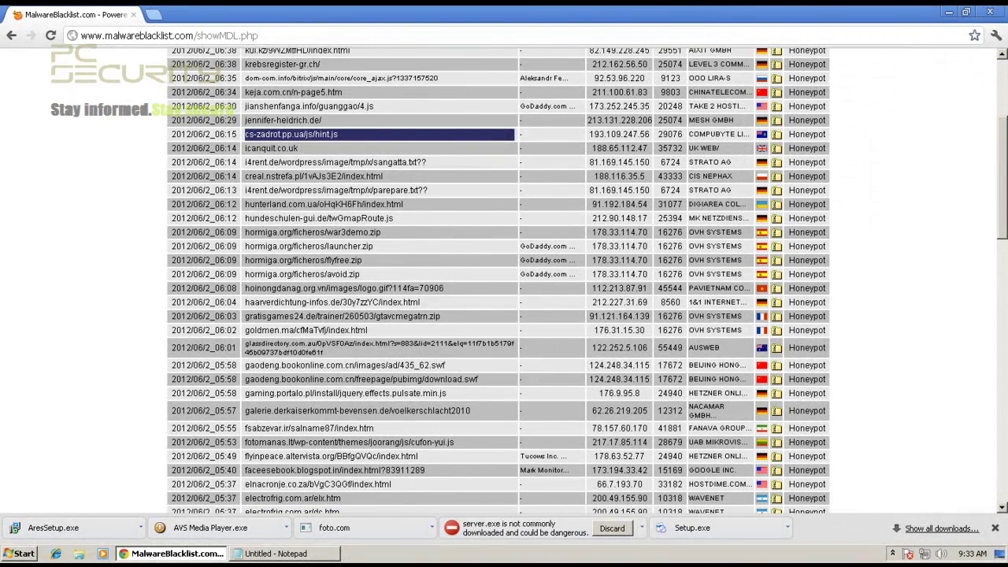
pyautogui.tripleClick(354, 219)
pyautogui.rightClick(368, 221)
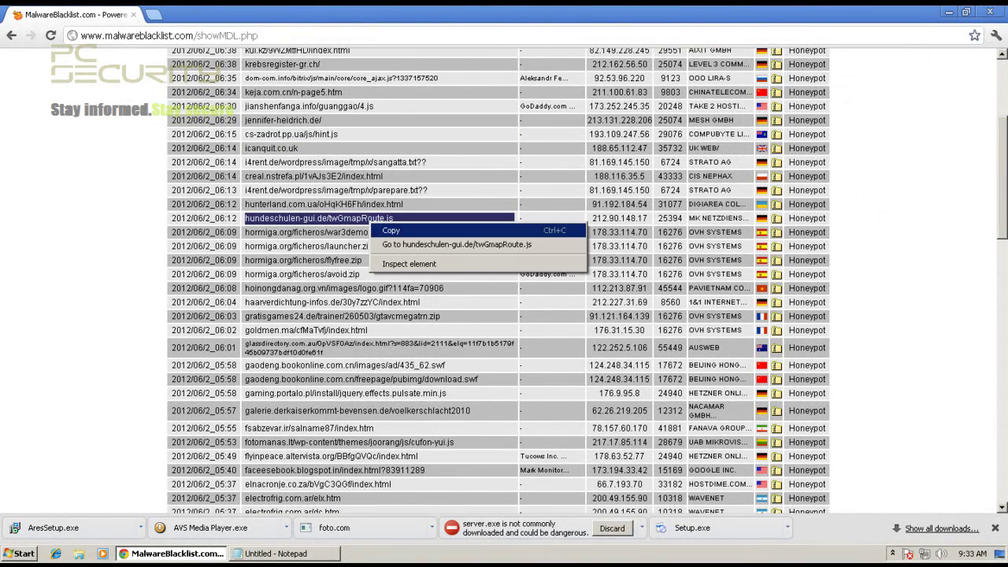
pyautogui.click(457, 244)
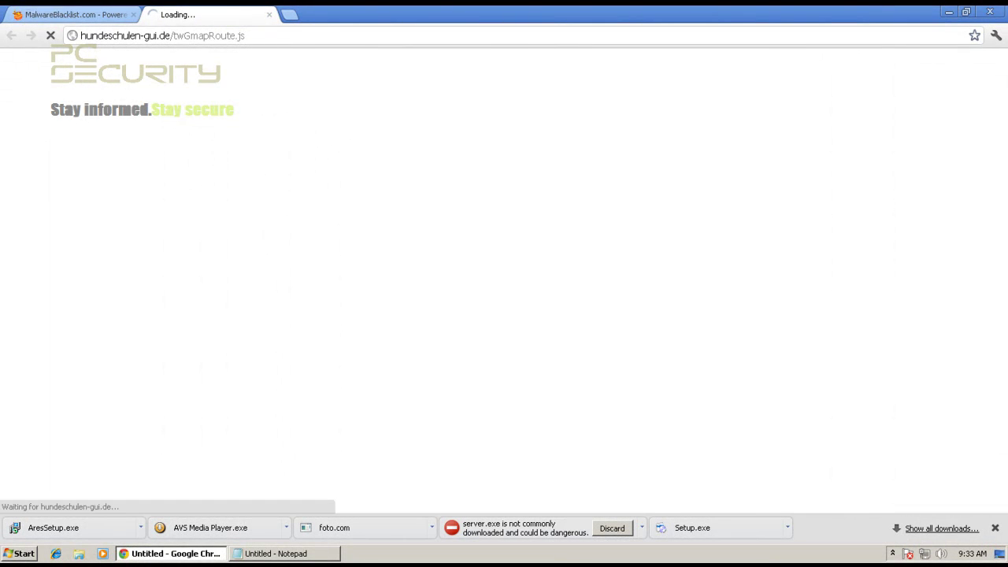
pyautogui.click(95, 14)
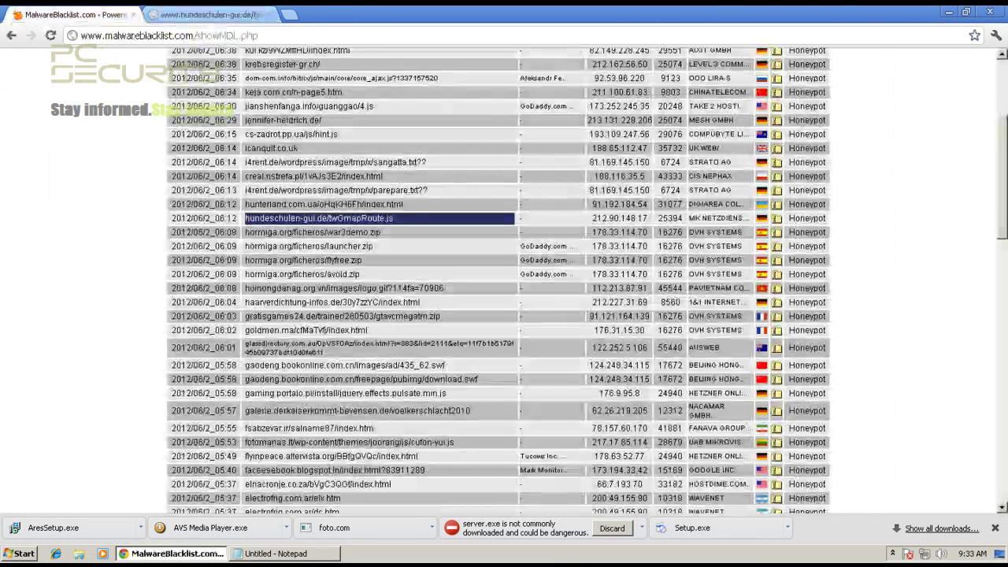
pyautogui.click(210, 14)
pyautogui.scroll(-3, 299, 277)
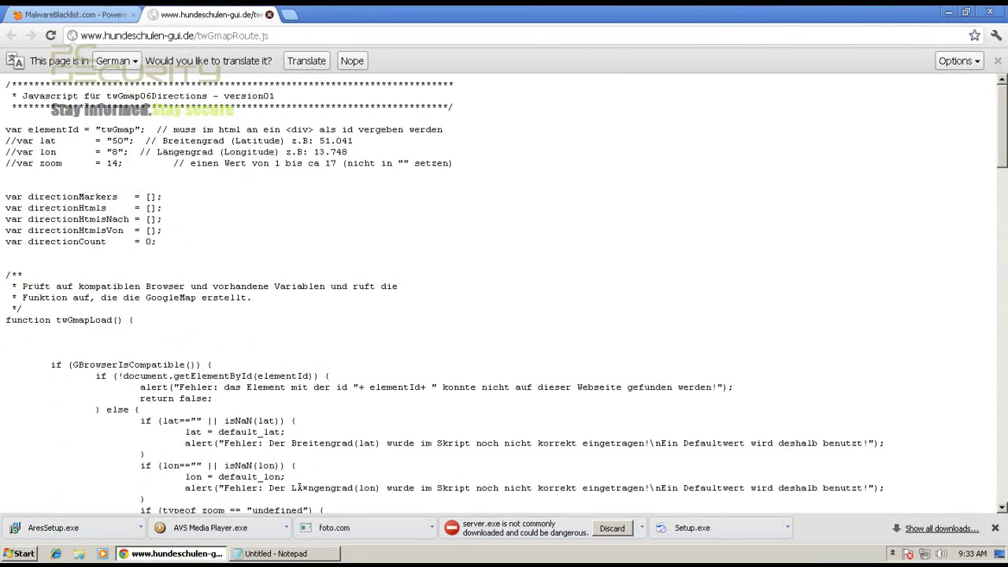
pyautogui.hotkey('ctrl', 'w')
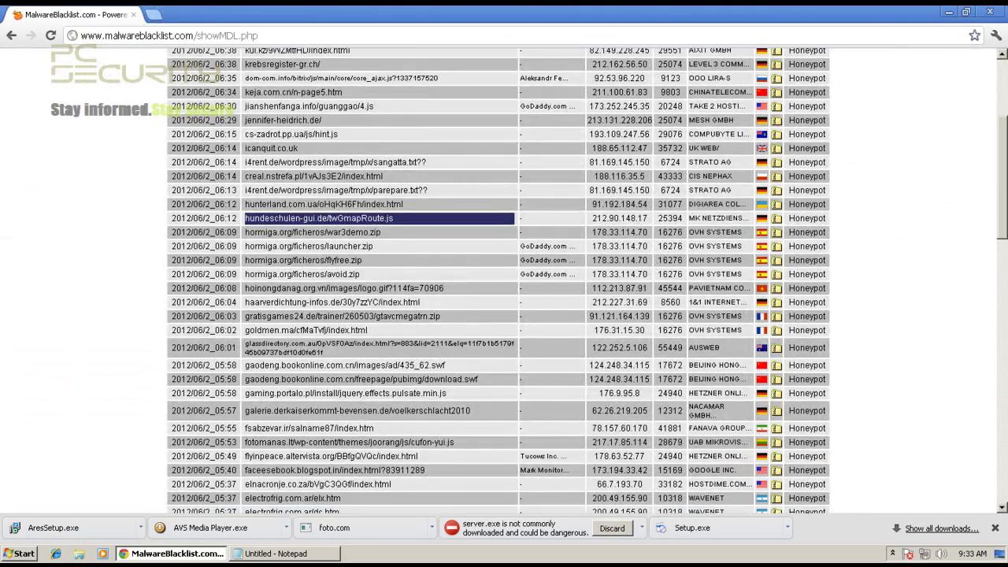
# Step: Go to the blacklisted i4rent.de parepare.txt address, view the loaded code, and return to the blacklist
pyautogui.tripleClick(339, 190)
pyautogui.rightClick(326, 187)
pyautogui.click(393, 206)
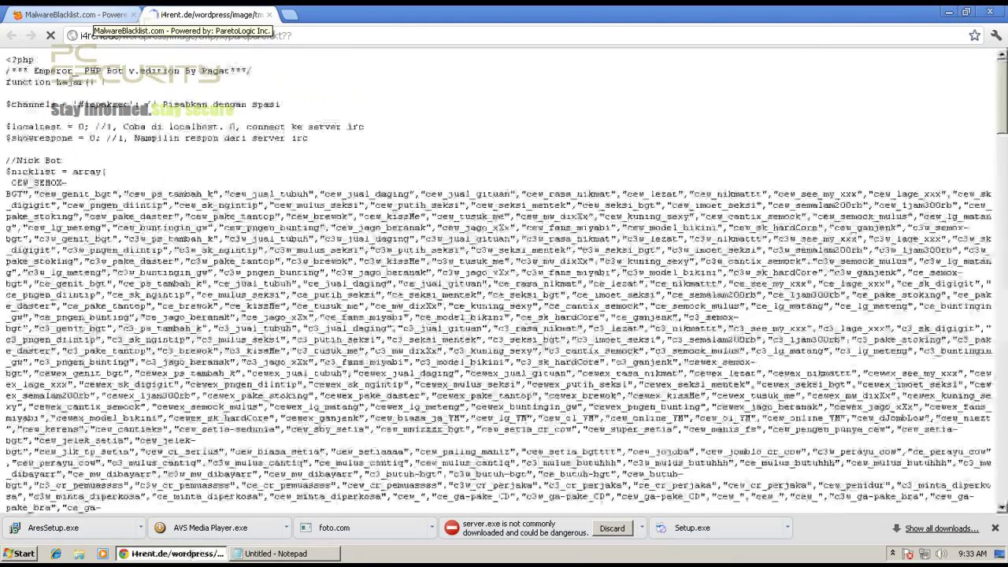
pyautogui.click(71, 14)
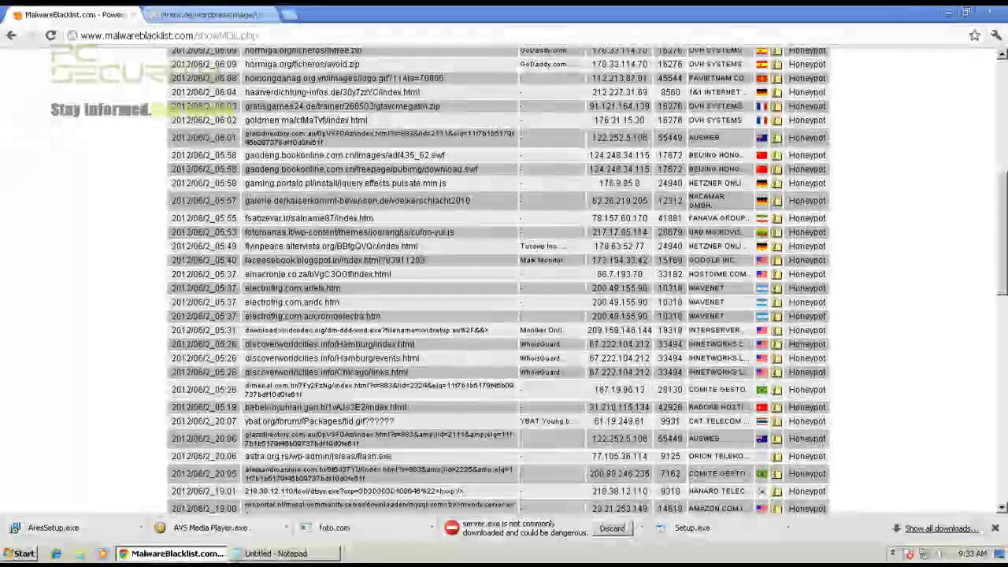
pyautogui.click(206, 15)
pyautogui.click(71, 14)
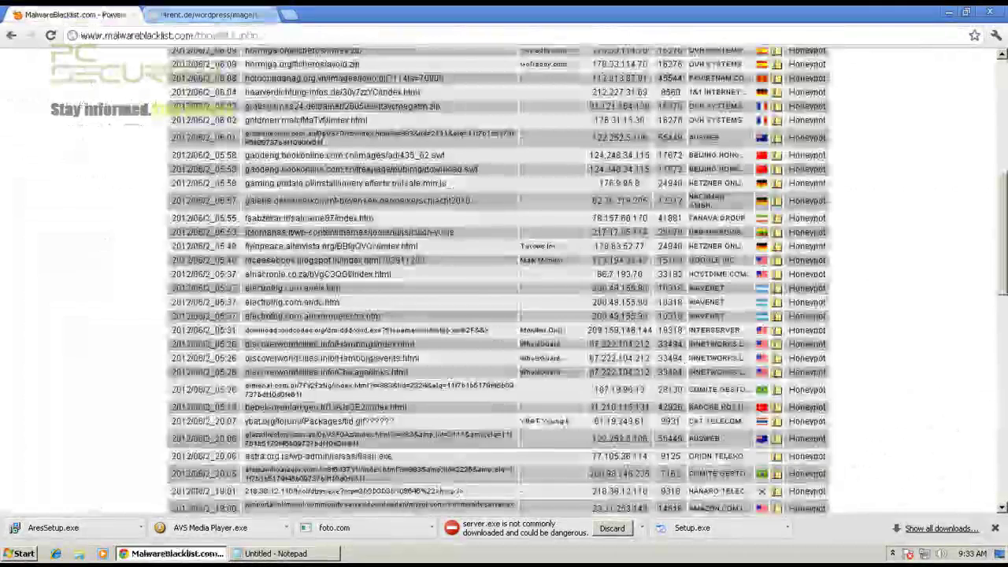
# Step: Go to the blacklisted fotomanas.lt cufon-yui.js address and return to the blacklist
pyautogui.scroll(-1, 503, 281)
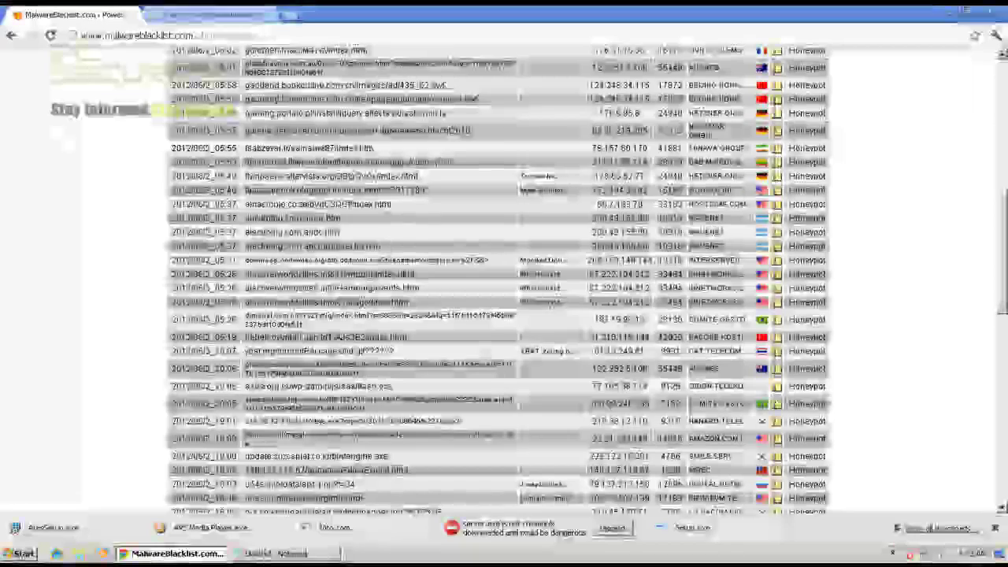
pyautogui.moveTo(244, 162); pyautogui.dragTo(453, 162)
pyautogui.rightClick(386, 163)
pyautogui.click(472, 187)
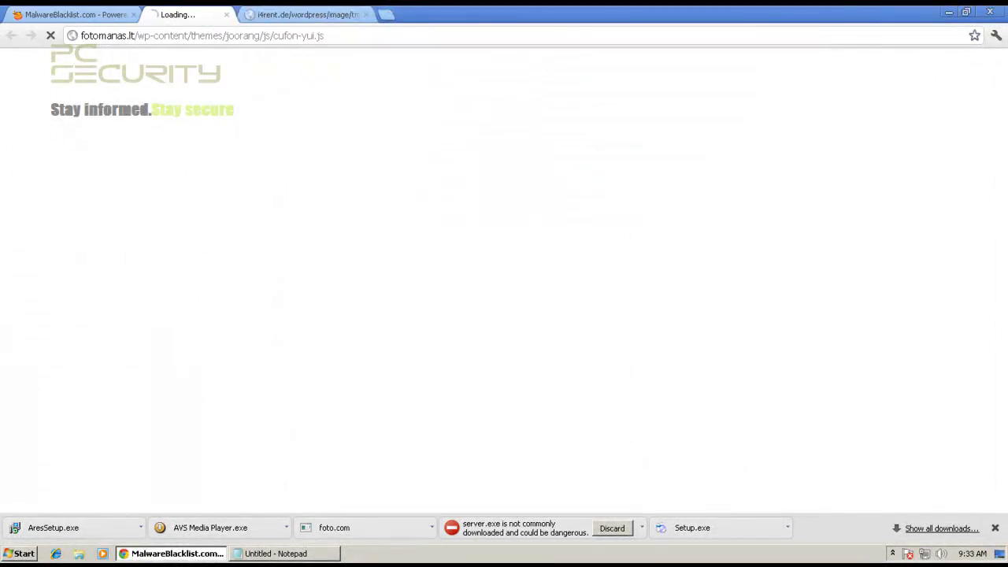
pyautogui.click(65, 14)
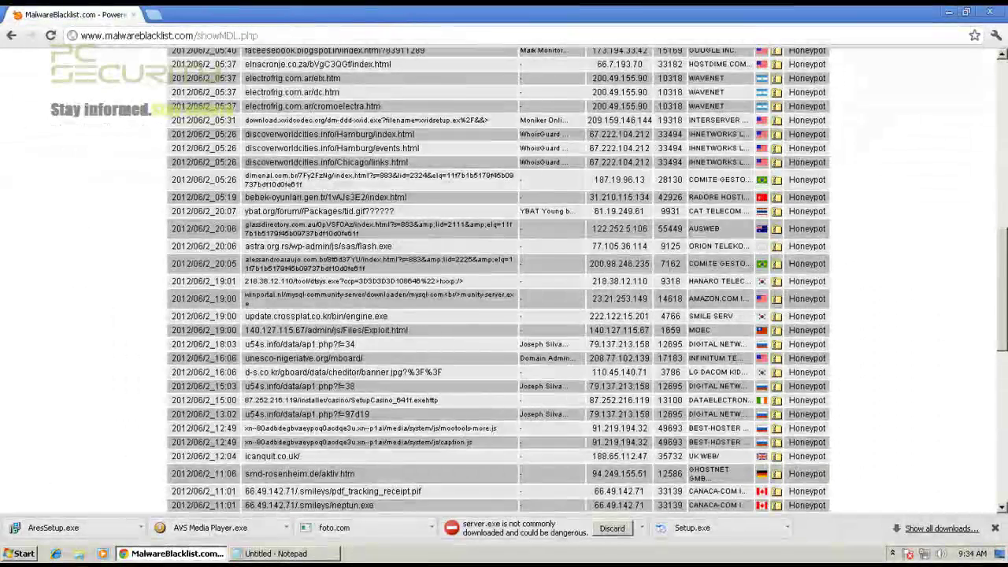
# Step: Open the 0cfb4d89.exe and AI.exe URLs under 66.49.142.71/.smileys from the blacklist to download both files
pyautogui.scroll(-3, 504, 276)
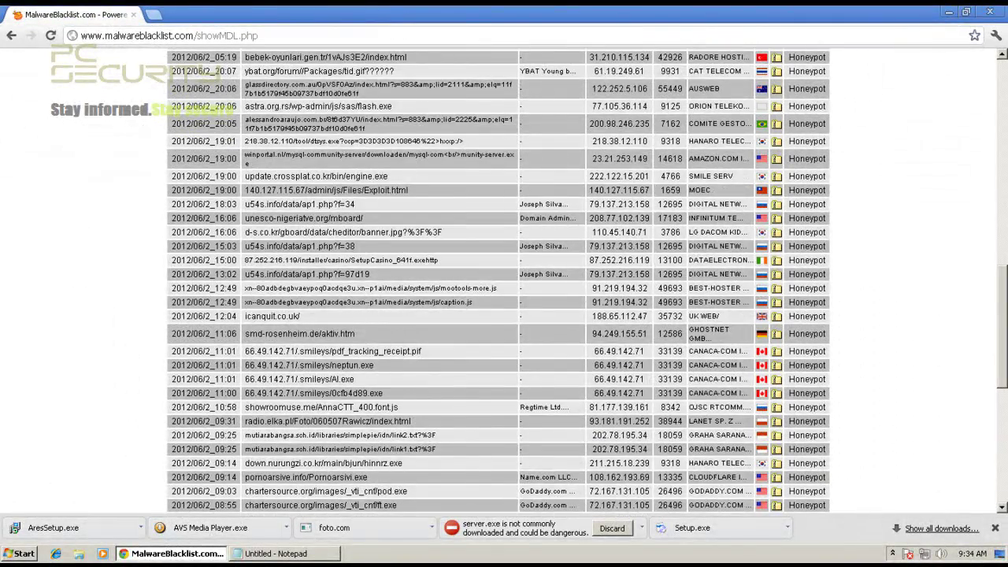
pyautogui.moveTo(245, 392); pyautogui.dragTo(383, 393)
pyautogui.rightClick(382, 393)
pyautogui.click(448, 407)
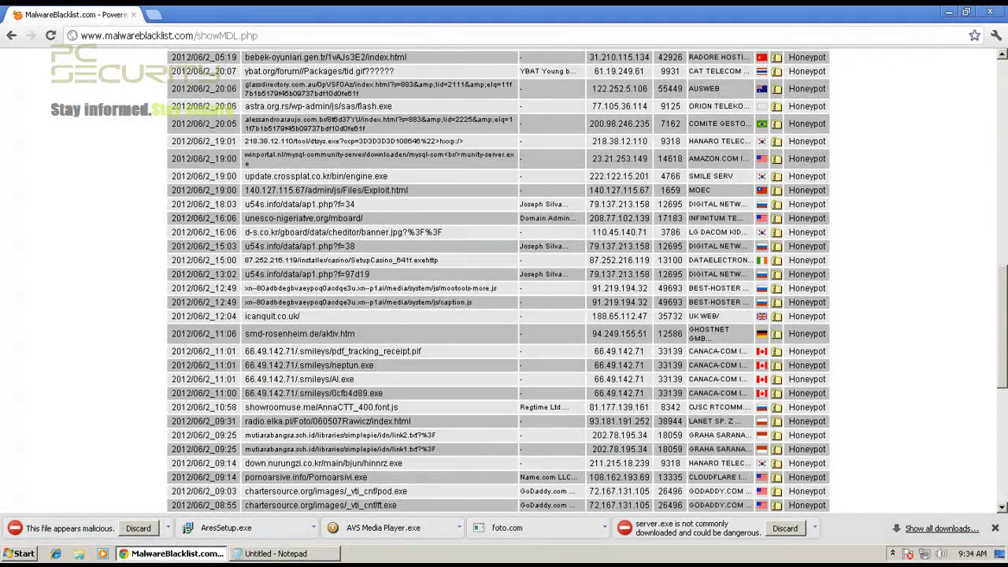
pyautogui.tripleClick(308, 379)
pyautogui.rightClick(308, 382)
pyautogui.click(347, 407)
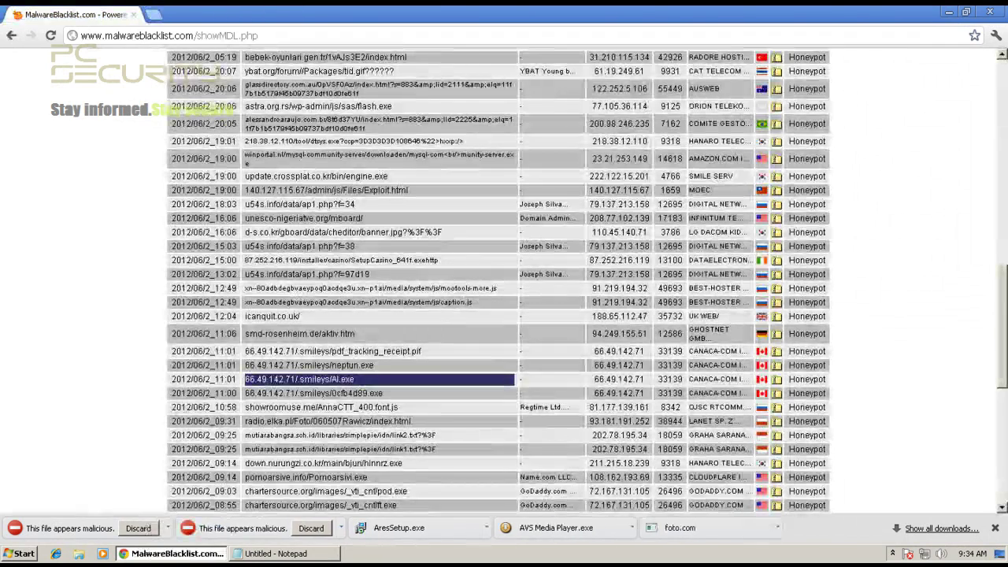
# Step: Open the 66.49.142.71/.smileys/neptun.exe URL from the blacklist to download the file
pyautogui.tripleClick(276, 351)
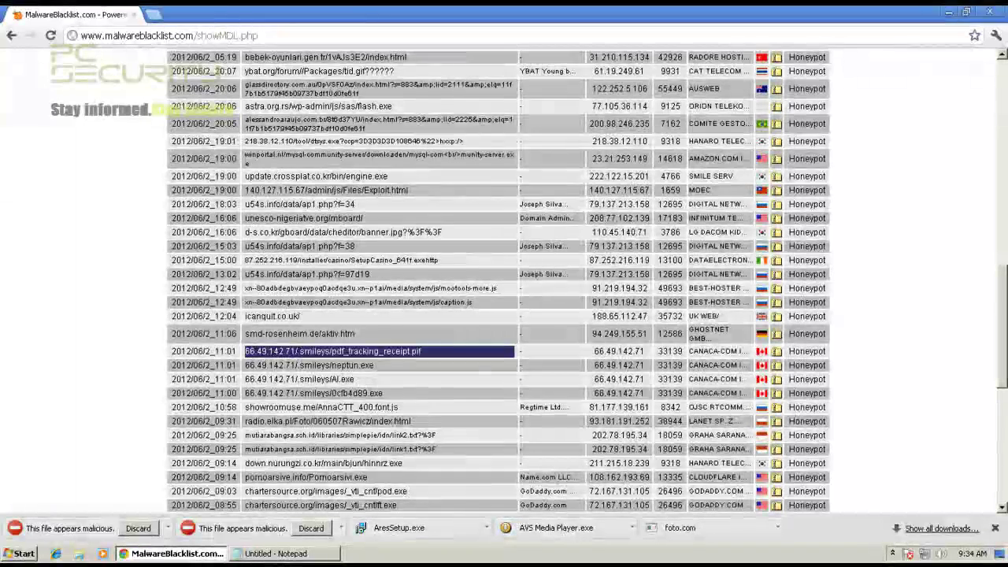
pyautogui.doubleClick(276, 365)
pyautogui.tripleClick(272, 365)
pyautogui.rightClick(279, 362)
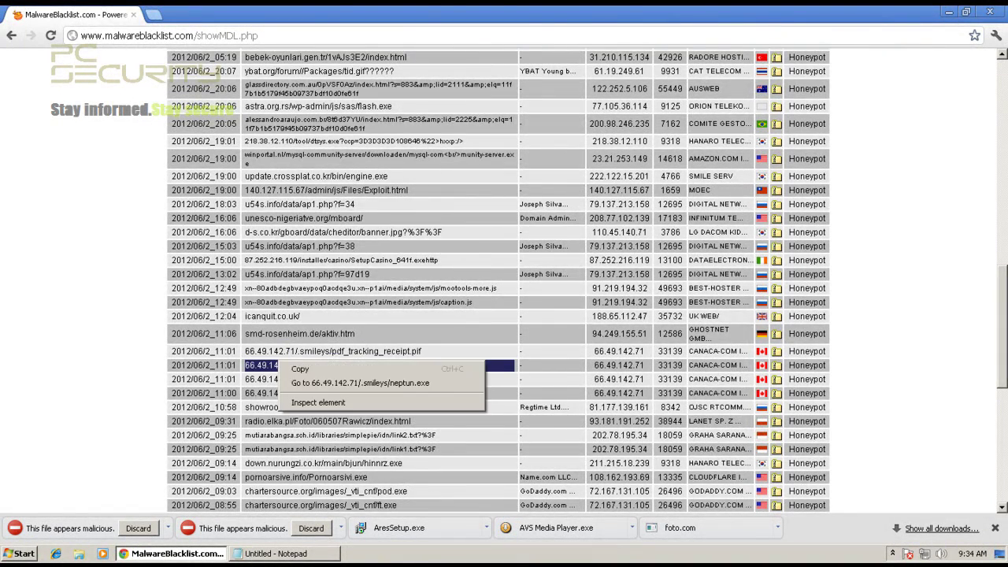
pyautogui.click(330, 383)
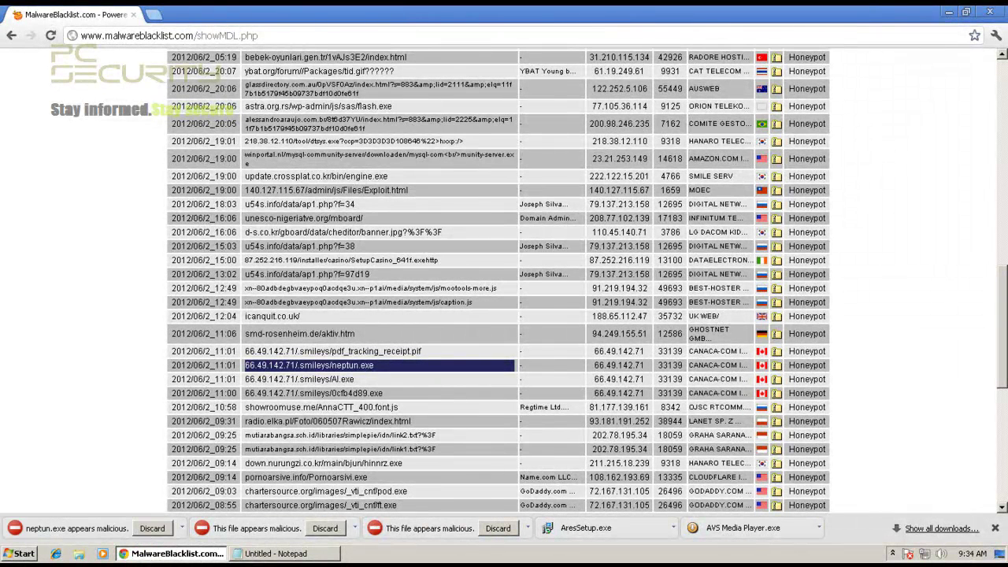
# Step: Close the blacklist page and exit Chrome, cancelling the downloads in progress
pyautogui.click(134, 14)
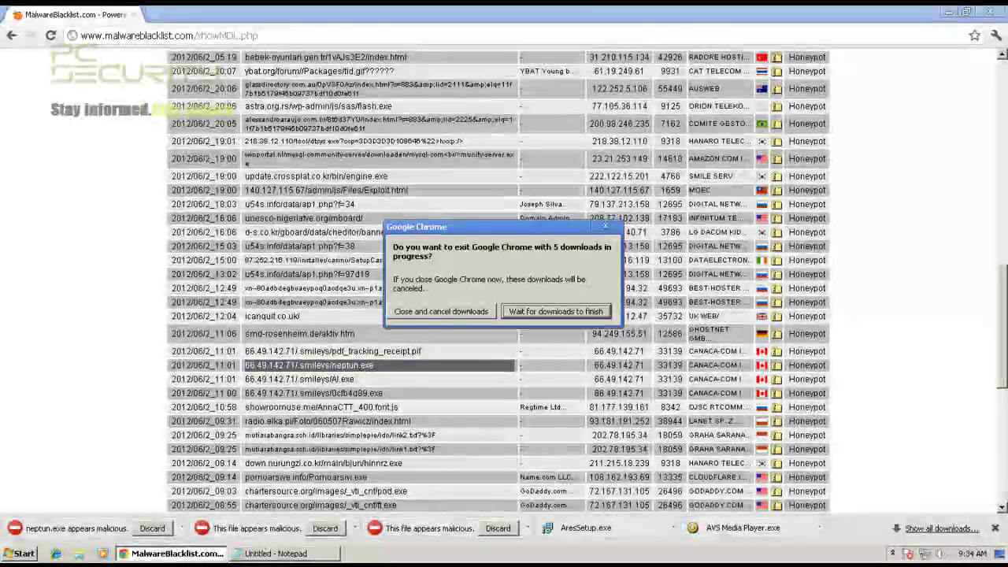
pyautogui.click(441, 312)
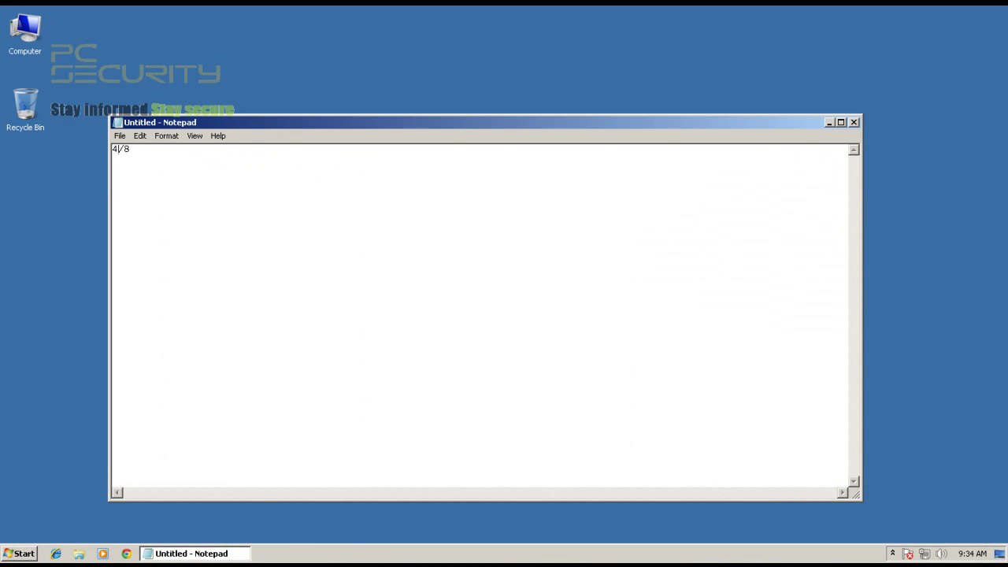
# Step: Change the tally in the Notepad document to 6/10 and highlight the score
pyautogui.moveTo(119, 149); pyautogui.dragTo(113, 149)
pyautogui.write('6')
pyautogui.press('BackSpace')
pyautogui.write('10')
pyautogui.hotkey('shift', 'Left')
pyautogui.press('Left')
pyautogui.moveTo(136, 148); pyautogui.dragTo(112, 148)
pyautogui.click(130, 149)
# Step: Close the untitled Notepad document without saving the changes
pyautogui.click(853, 122)
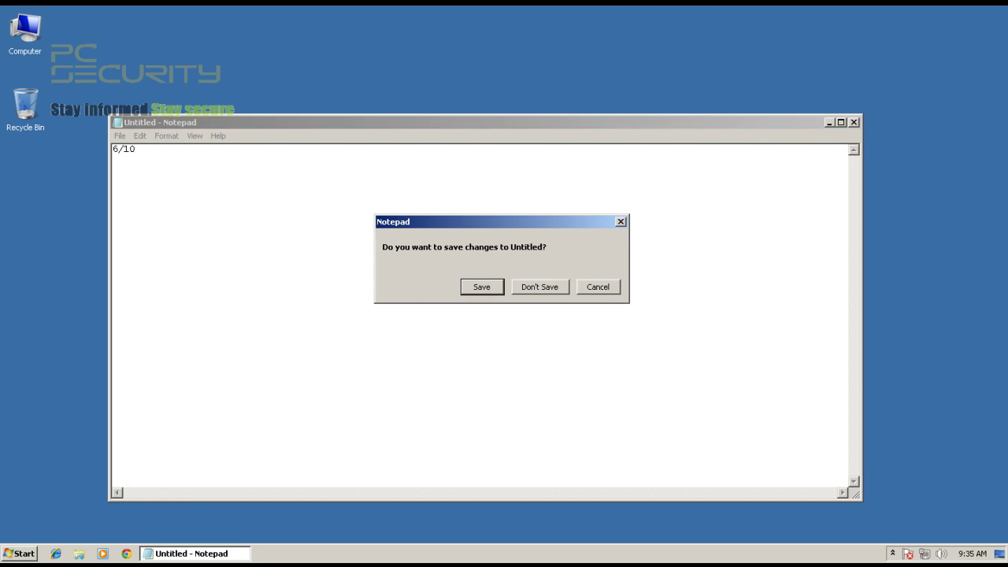
pyautogui.press('Tab')
pyautogui.press('Return')
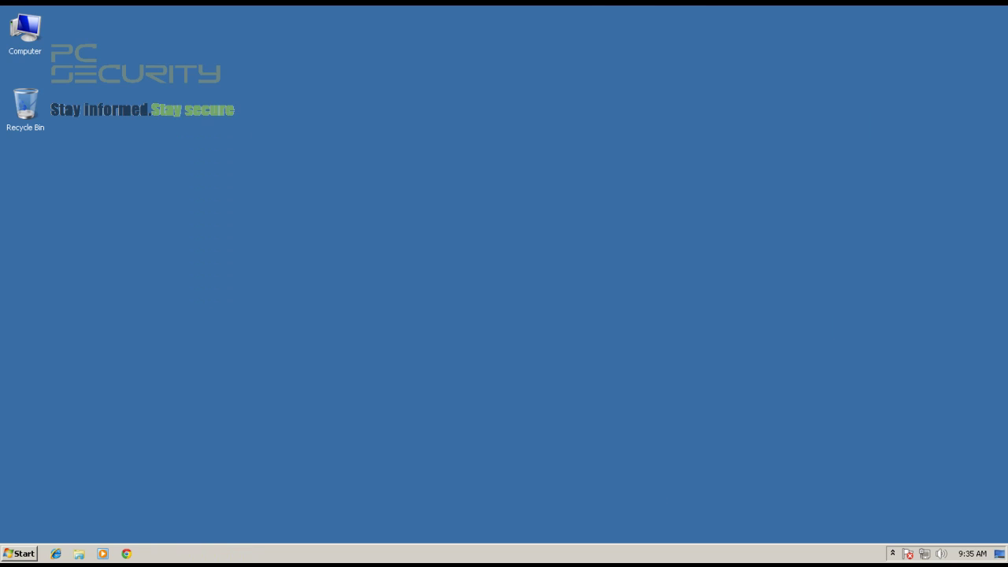